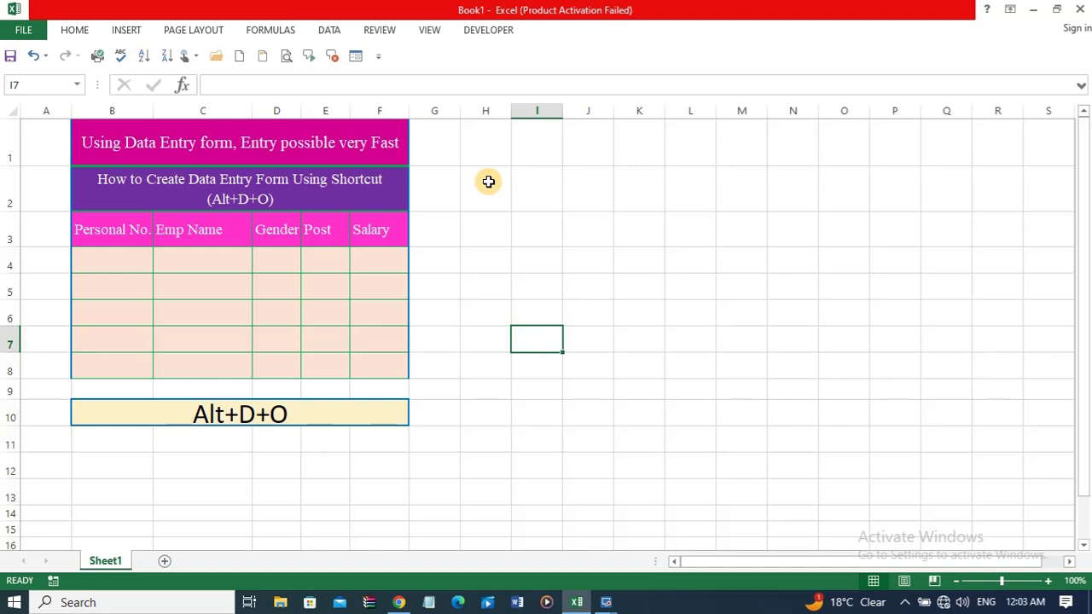
- Type a trial record (personal number, name, Male, PPST, 2500000) directly into row 4
left_click(112, 267)
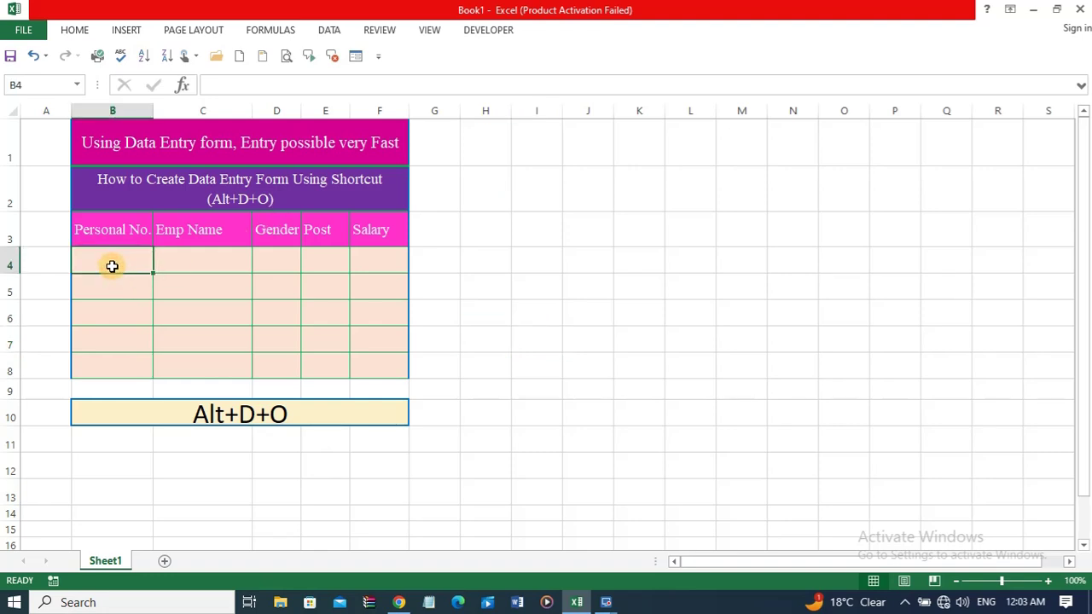
left_click(111, 267)
type("45687")
key("Tab")
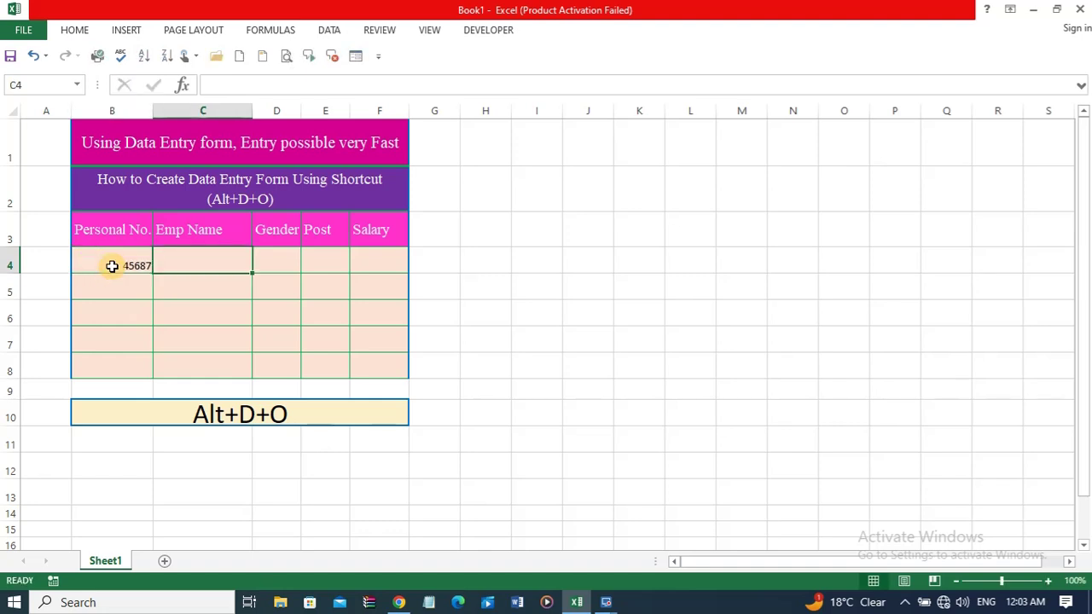
type("Ali")
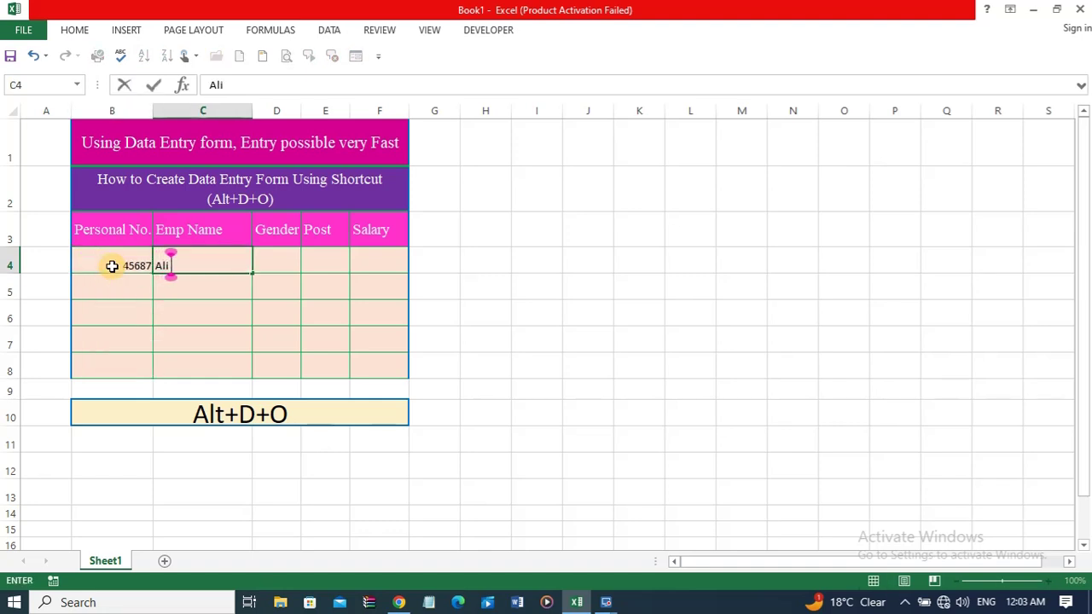
type(" Rah")
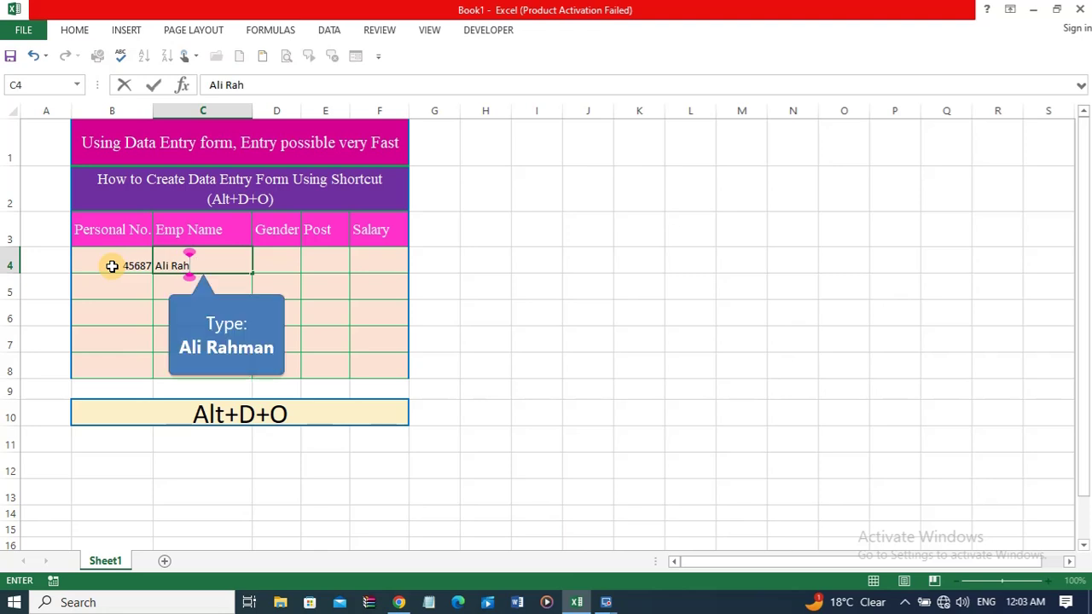
type("man")
key("Tab")
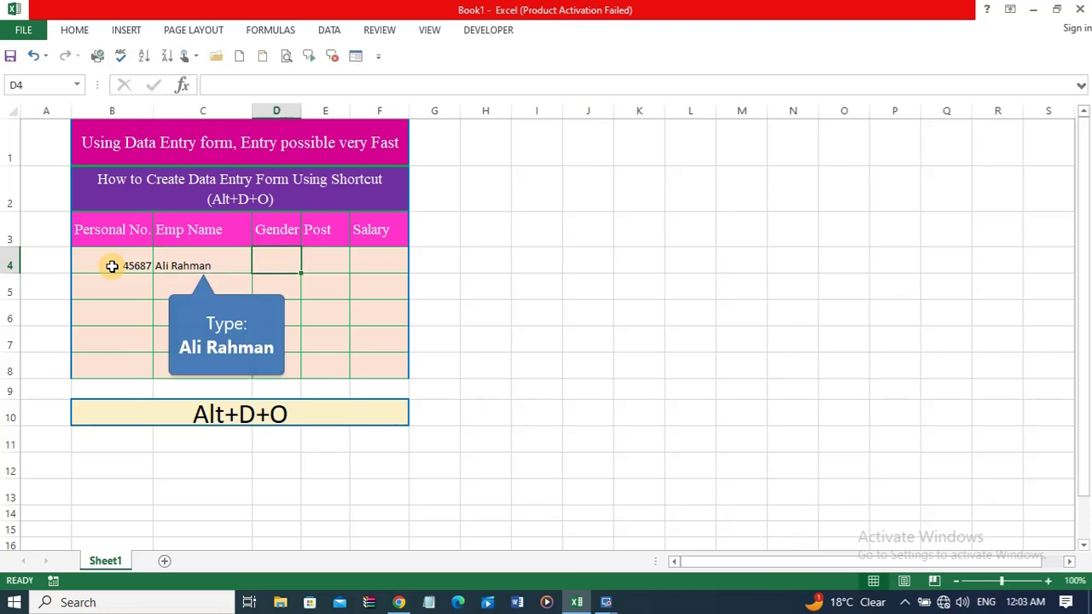
type("Male")
key("Tab")
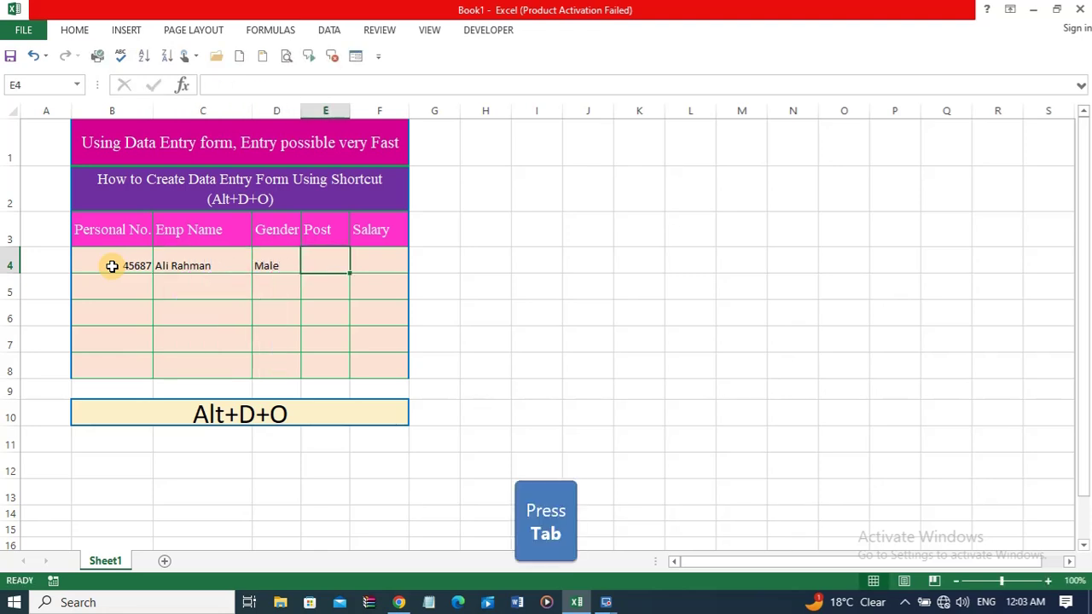
type("PP")
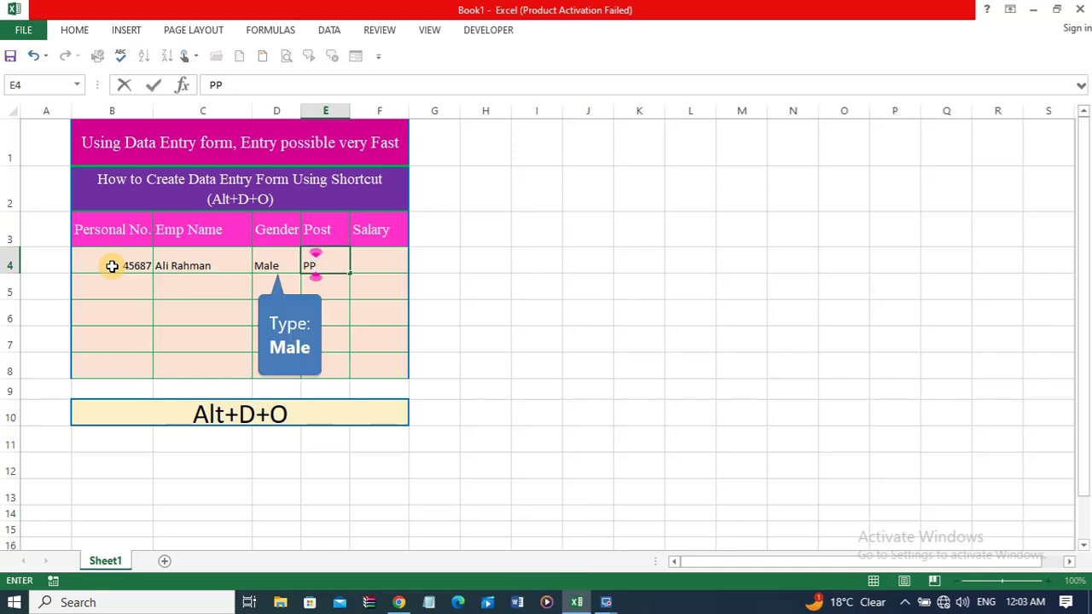
type("ST")
key("Tab")
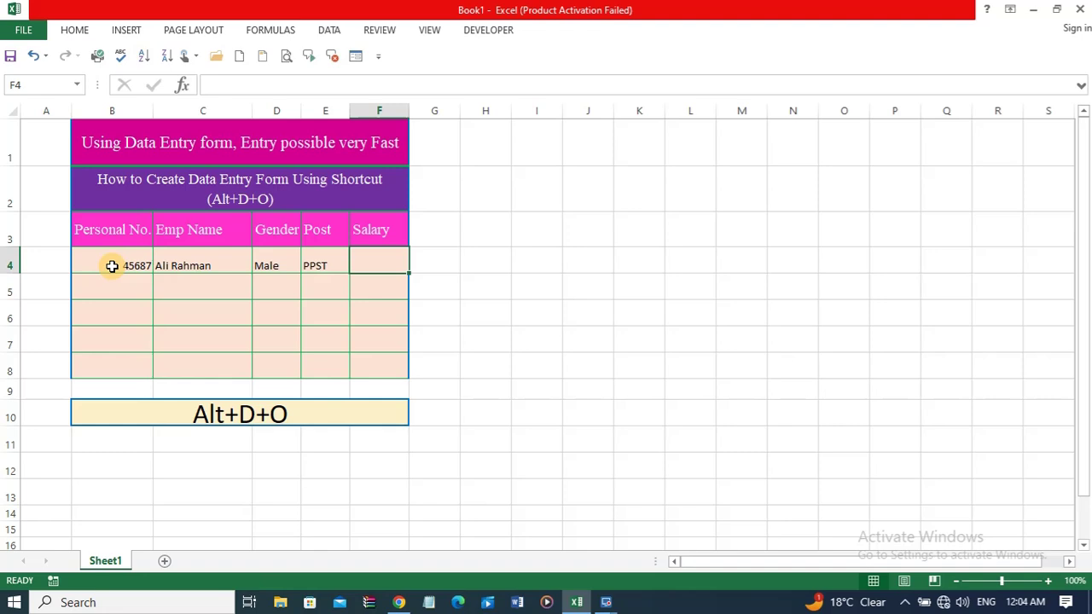
type("2500000")
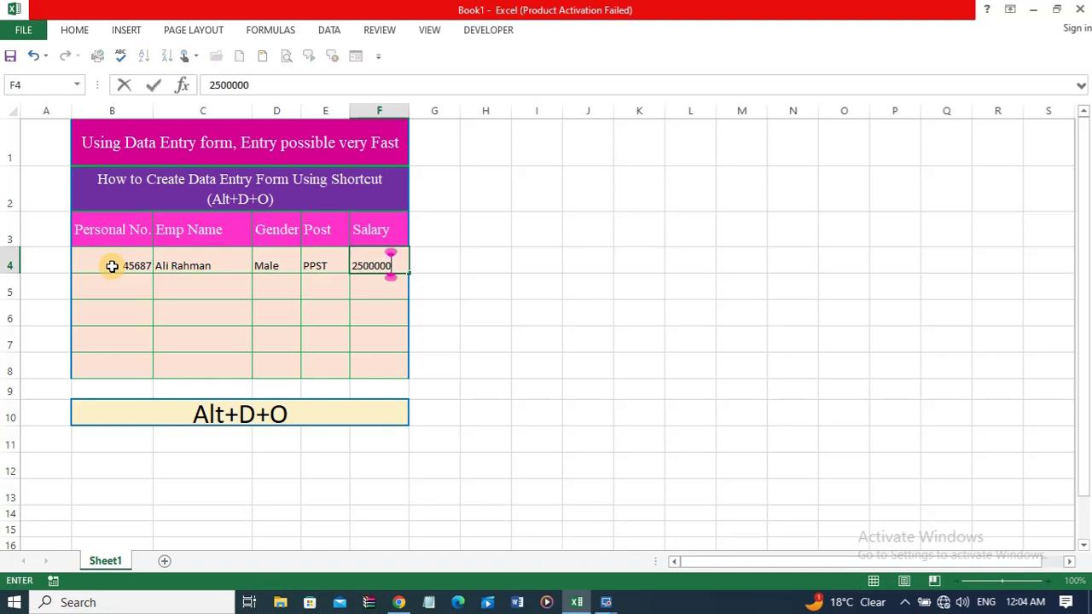
- Clear the trial record from row 4, leaving the table empty
left_click(428, 316)
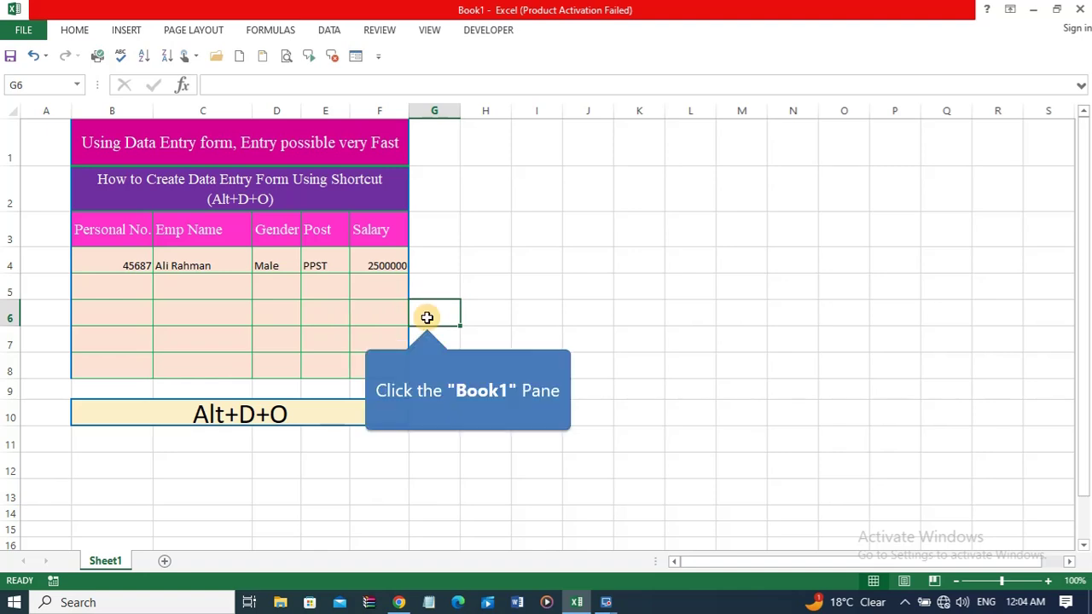
left_click(426, 318)
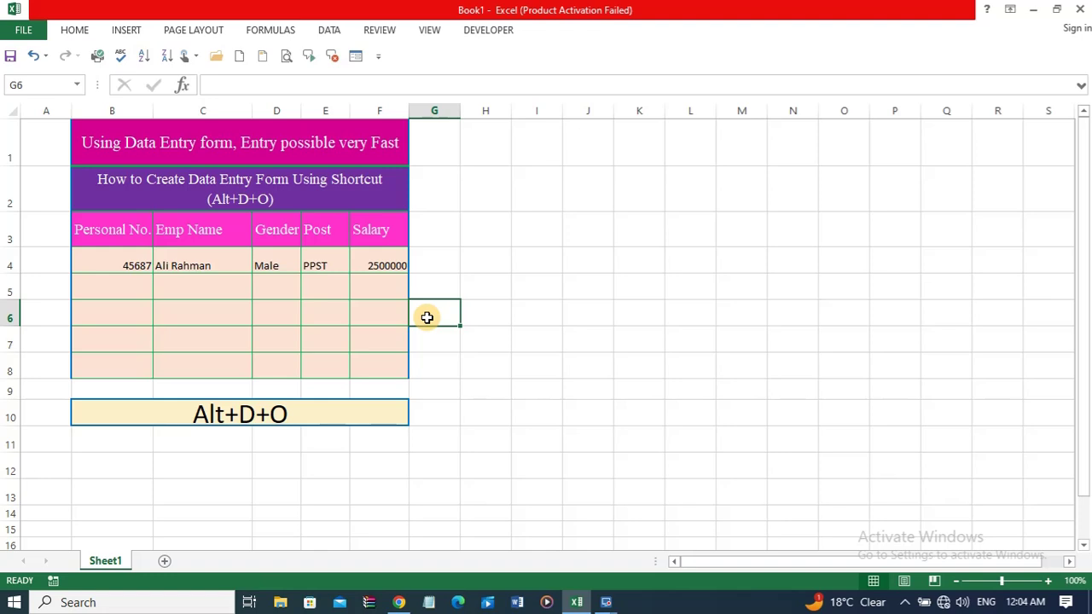
left_click_drag(376, 263, 141, 267)
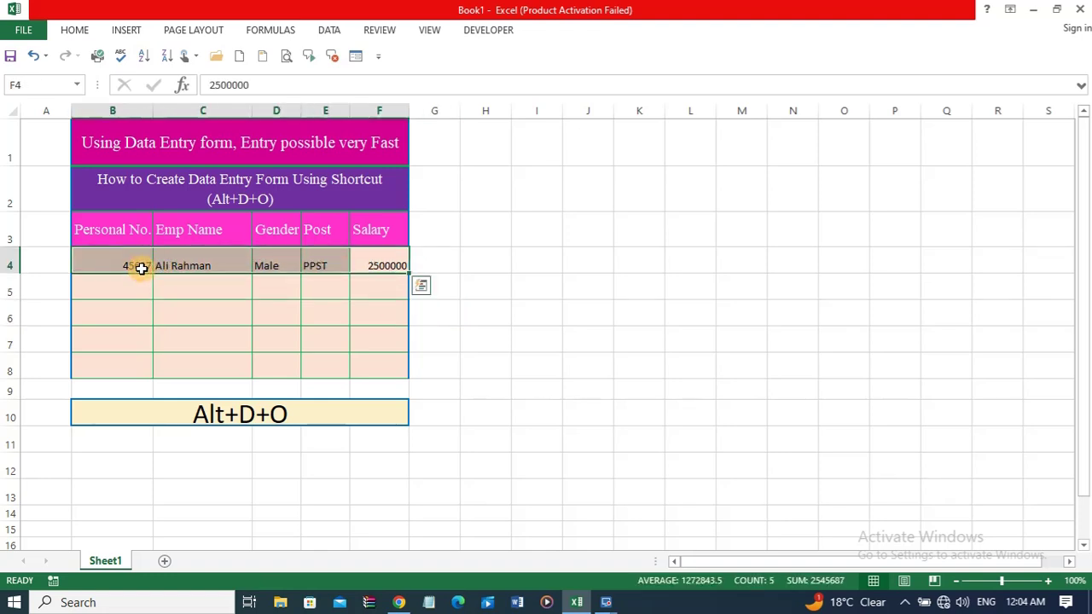
key("Delete")
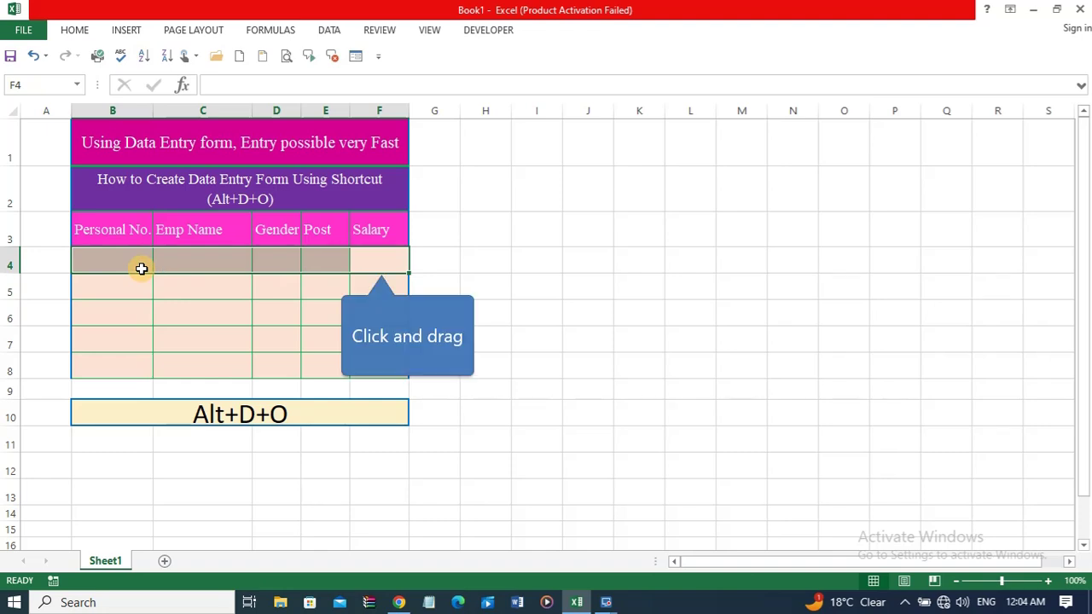
- Find the Form command under All Commands in Quick Access Toolbar options, then close Options
left_click(24, 31)
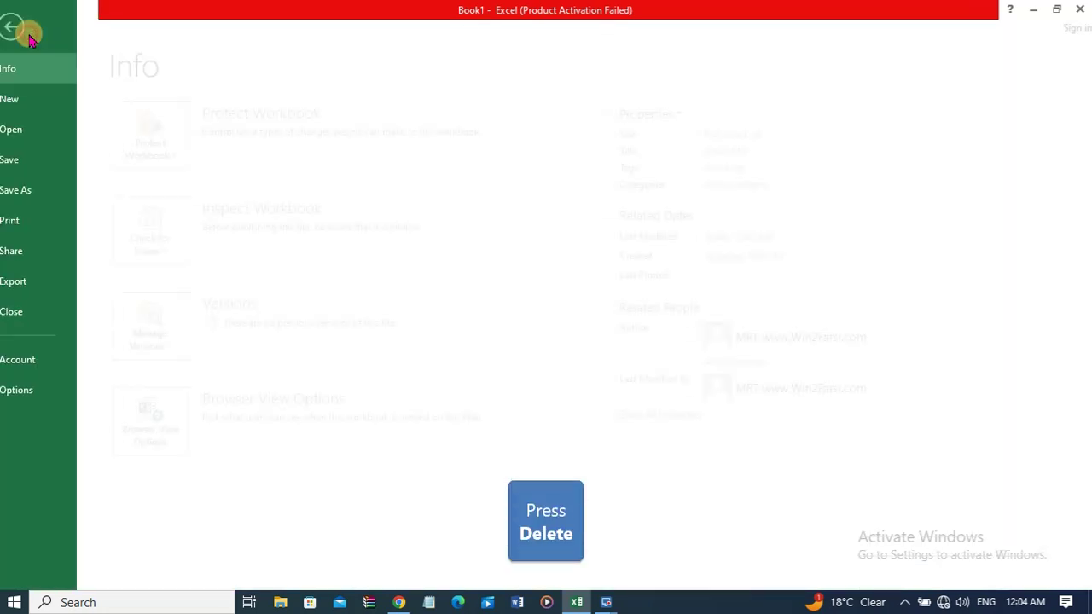
left_click(52, 388)
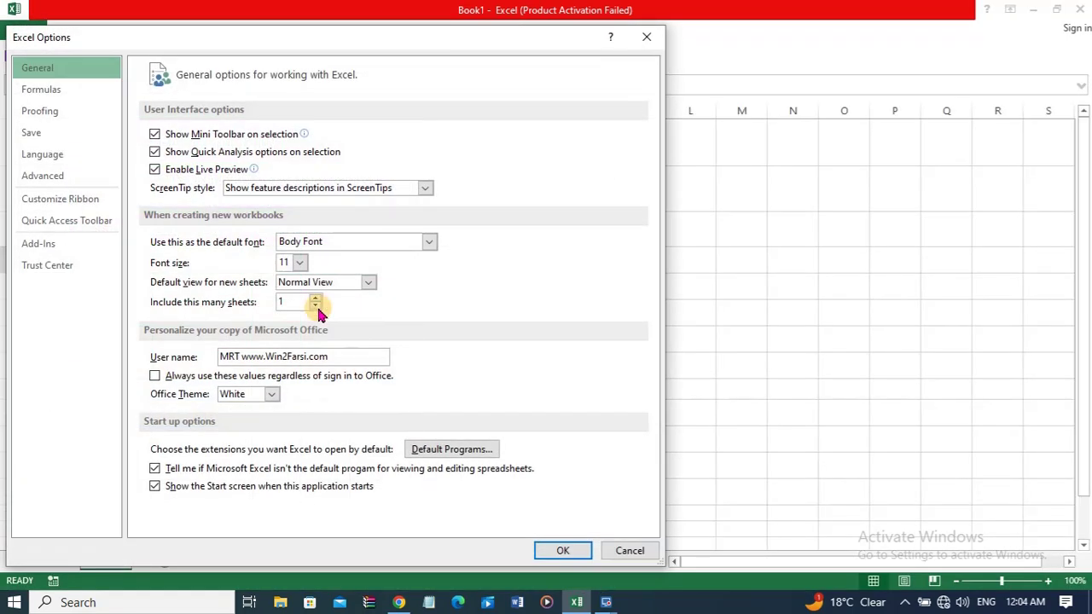
left_click(93, 219)
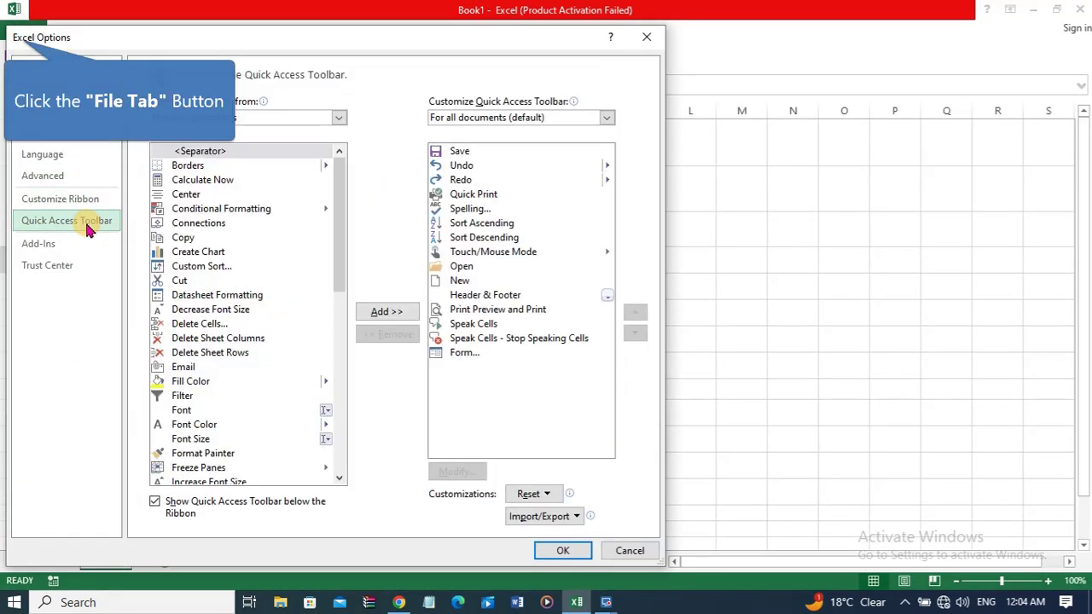
left_click(338, 117)
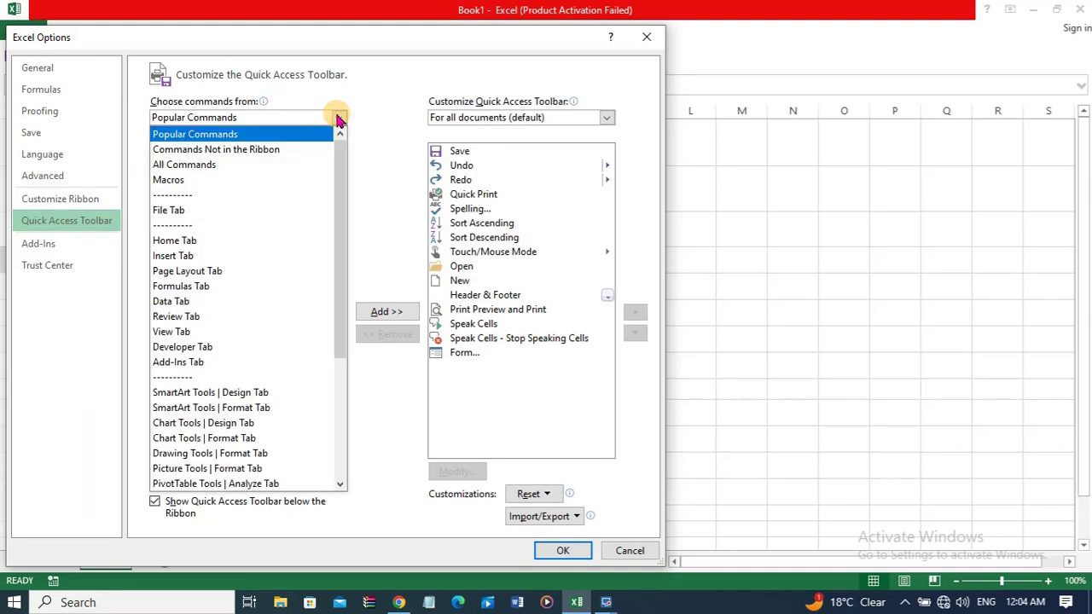
left_click(219, 164)
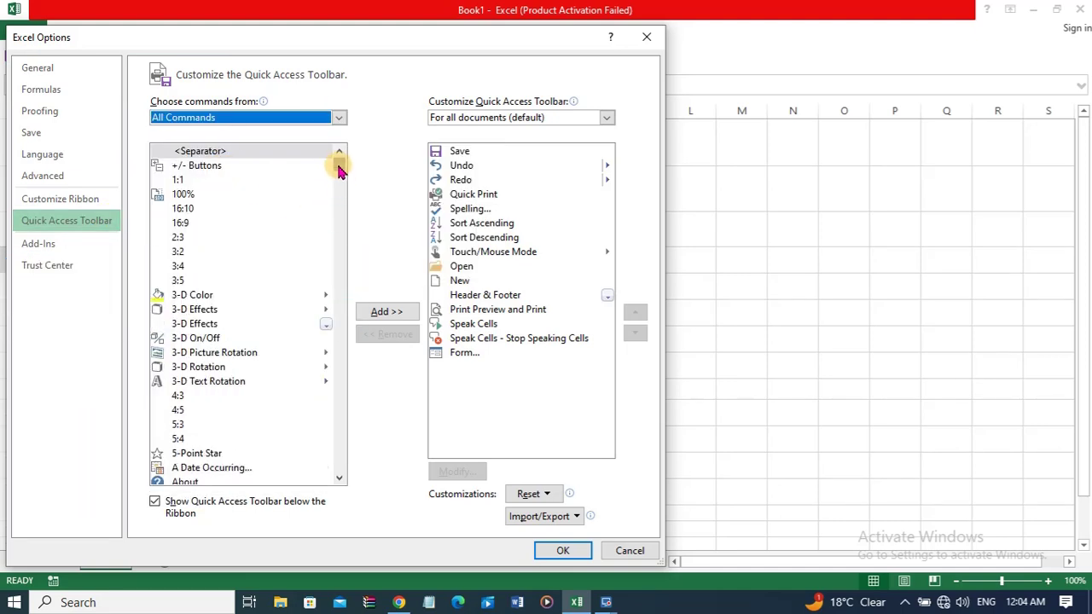
left_click_drag(338, 171, 345, 213)
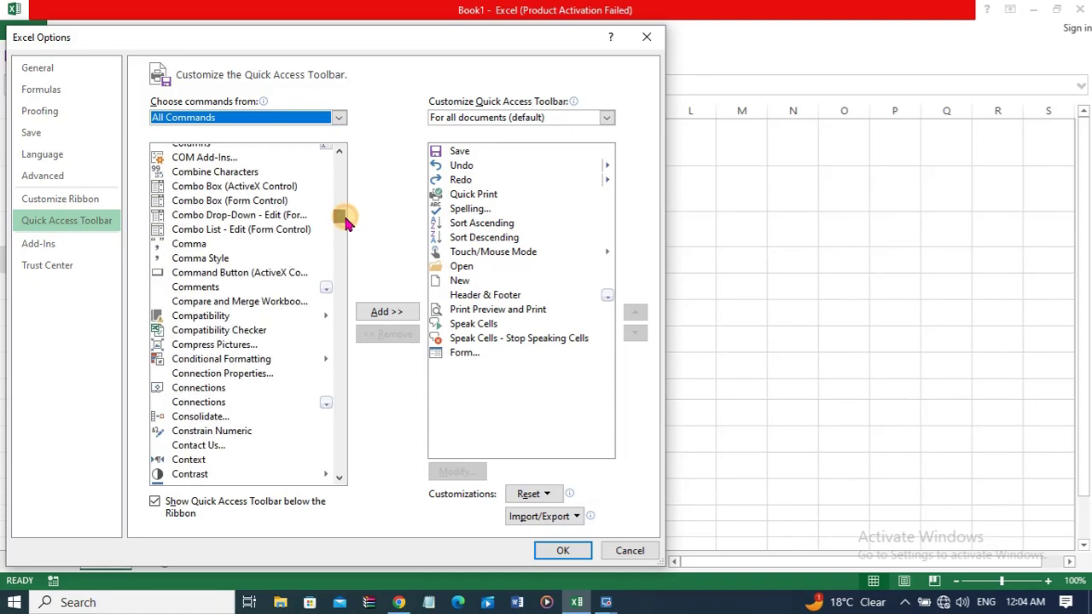
left_click_drag(345, 213, 357, 276)
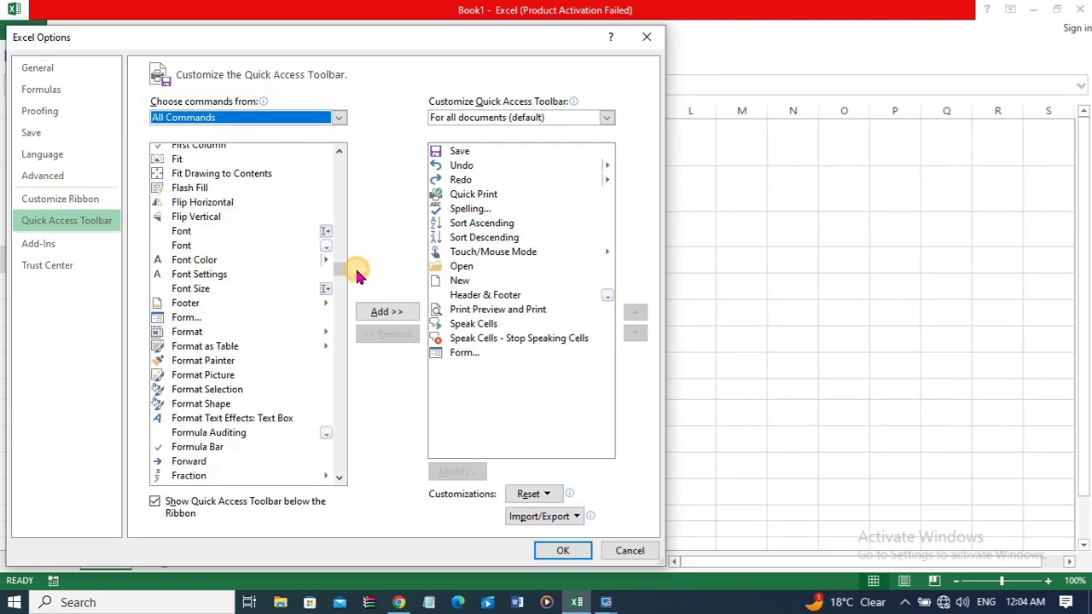
left_click(189, 323)
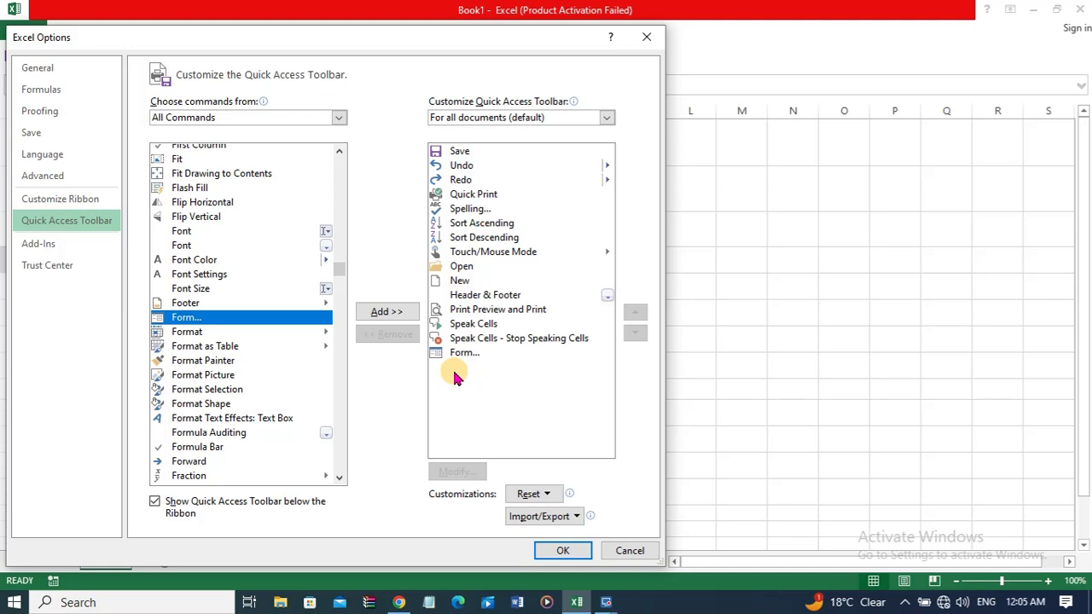
left_click(644, 41)
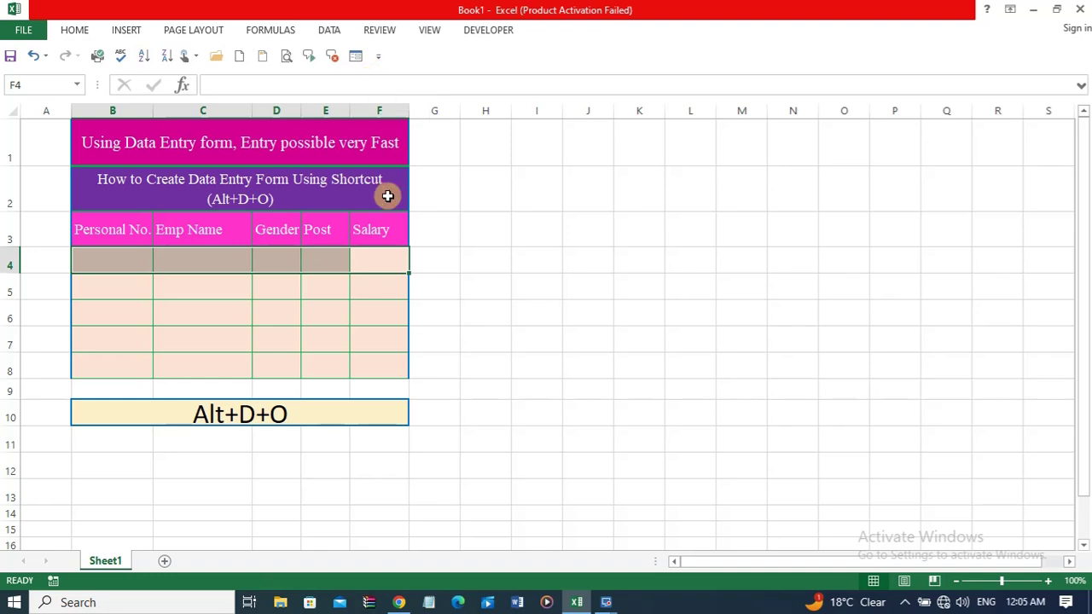
- Select header row B3:F3 and launch the Form, accepting the first row as labels
left_click_drag(385, 232, 146, 234)
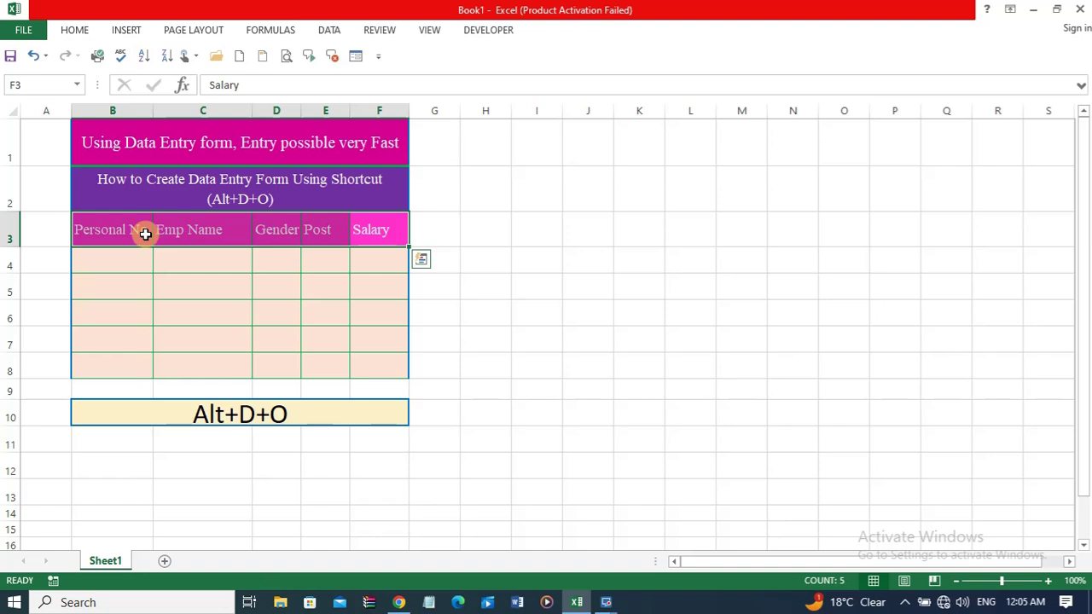
left_click(356, 56)
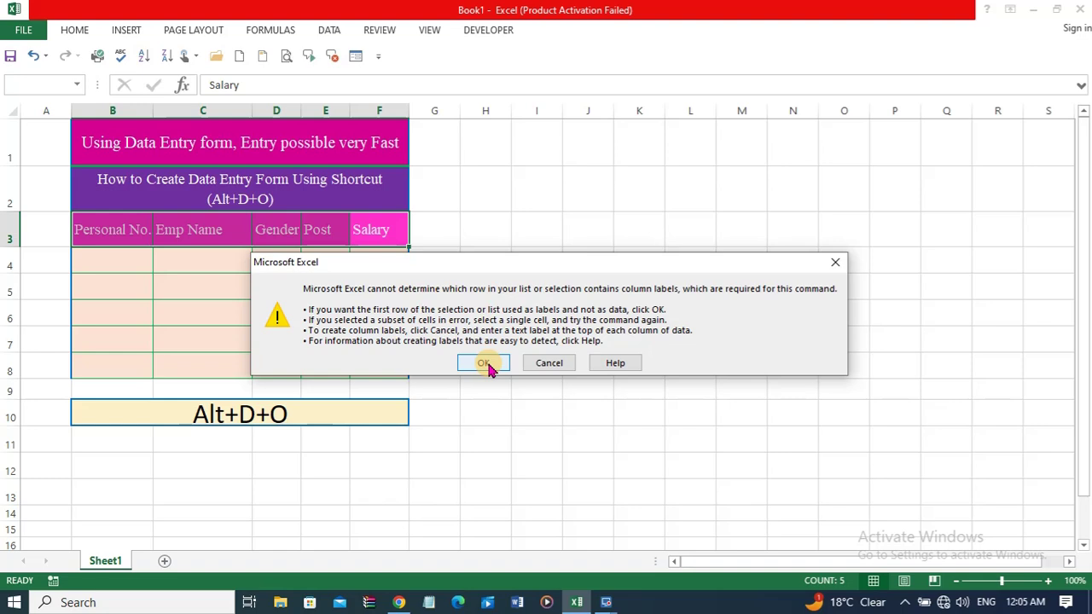
left_click(485, 365)
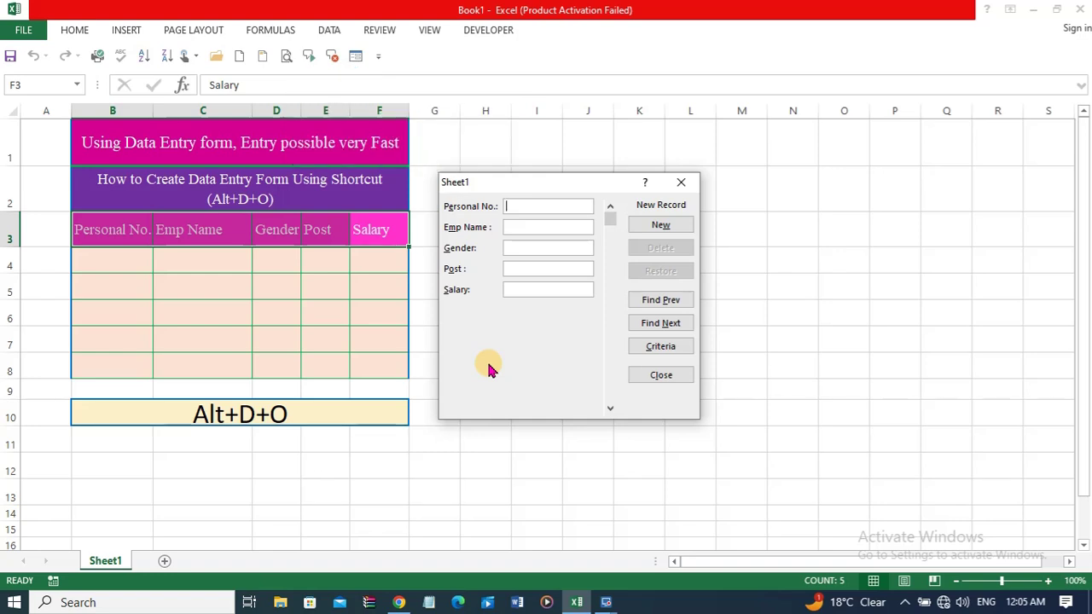
left_click(680, 180)
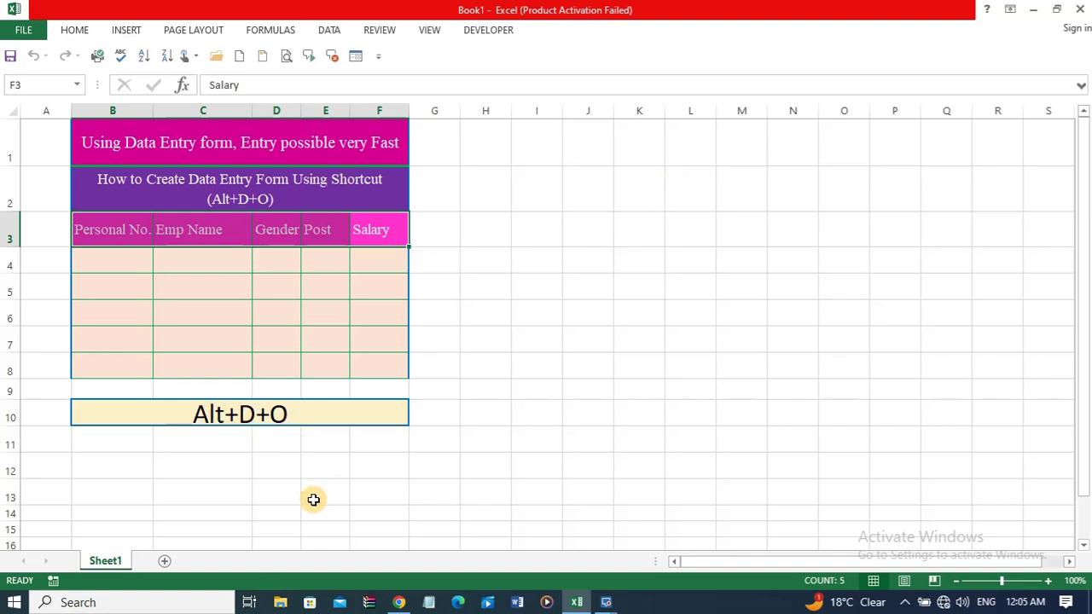
key("alt+d")
key("o")
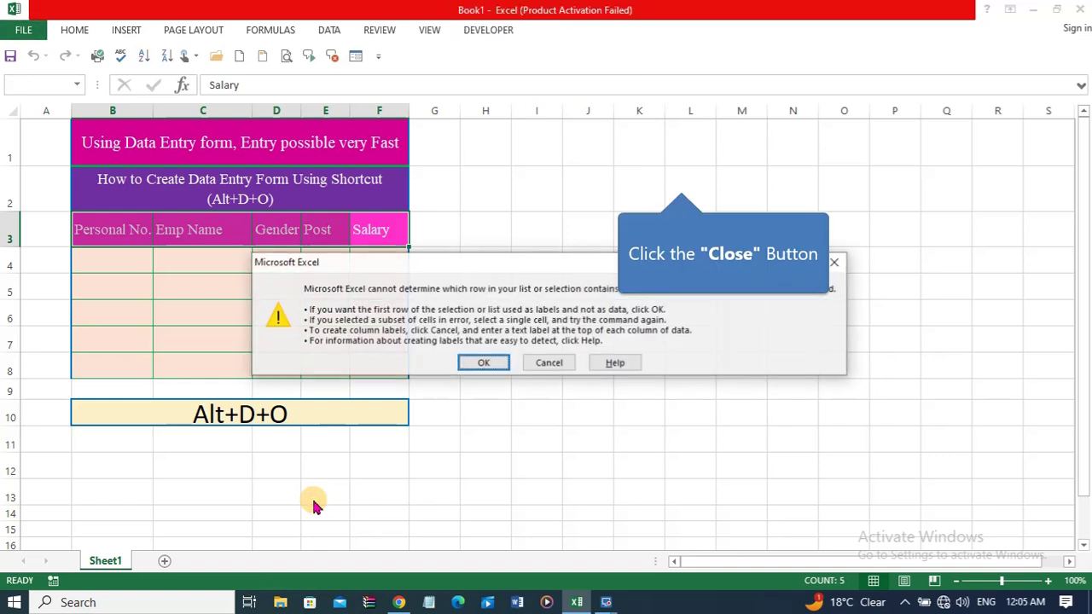
left_click(483, 363)
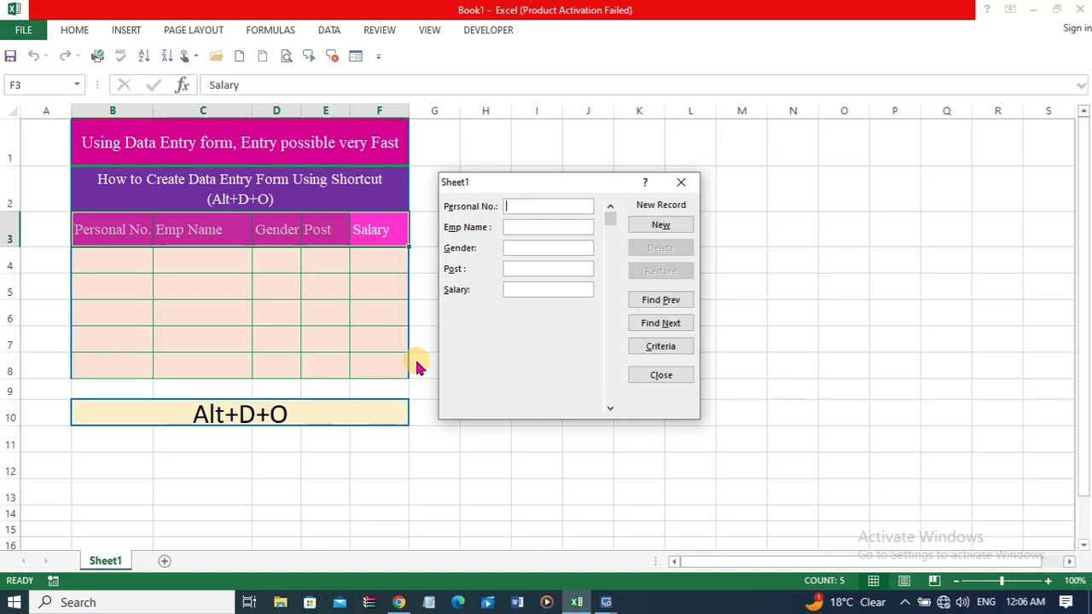
type("23")
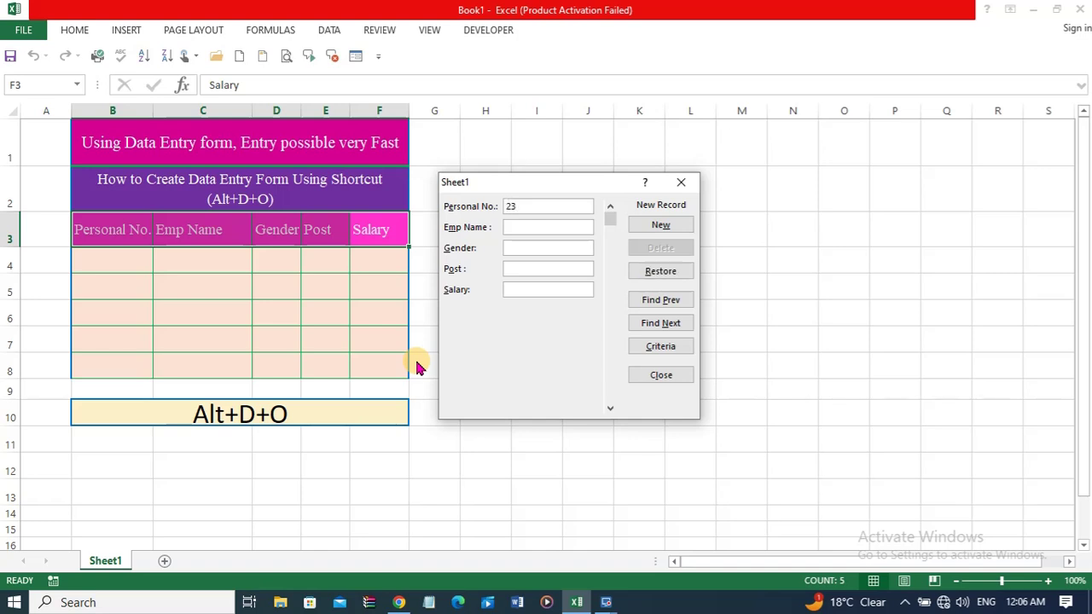
type("450")
- Fill in the employee's name, gender Male, post PST and salary 36000, and submit as row 4
key("Tab")
type("Asa")
type("d ")
type("Ullah")
key("Tab")
type("Male")
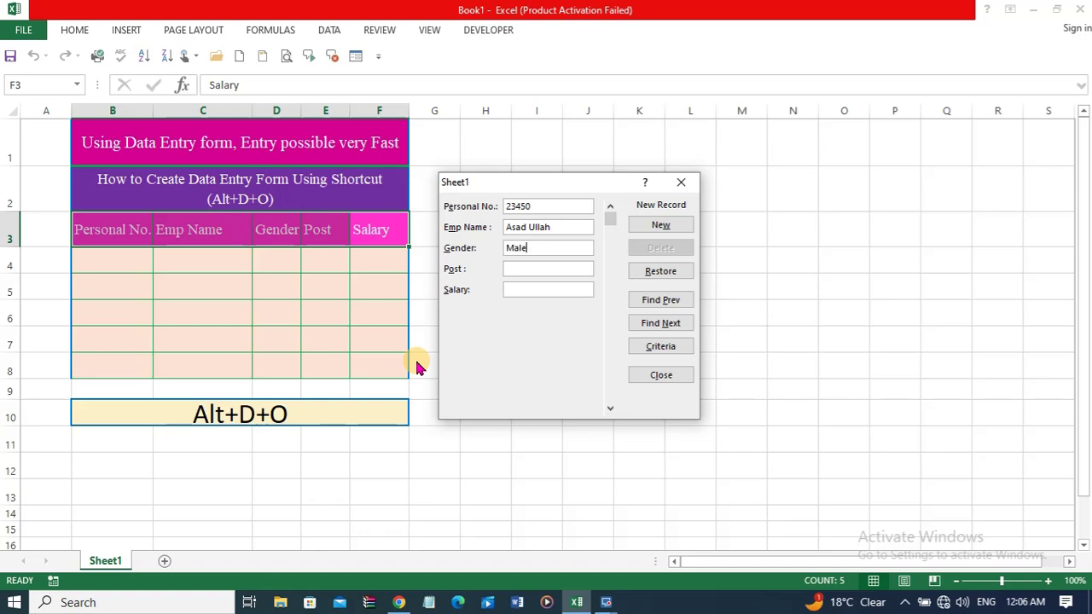
key("Tab")
type("PST")
key("Tab")
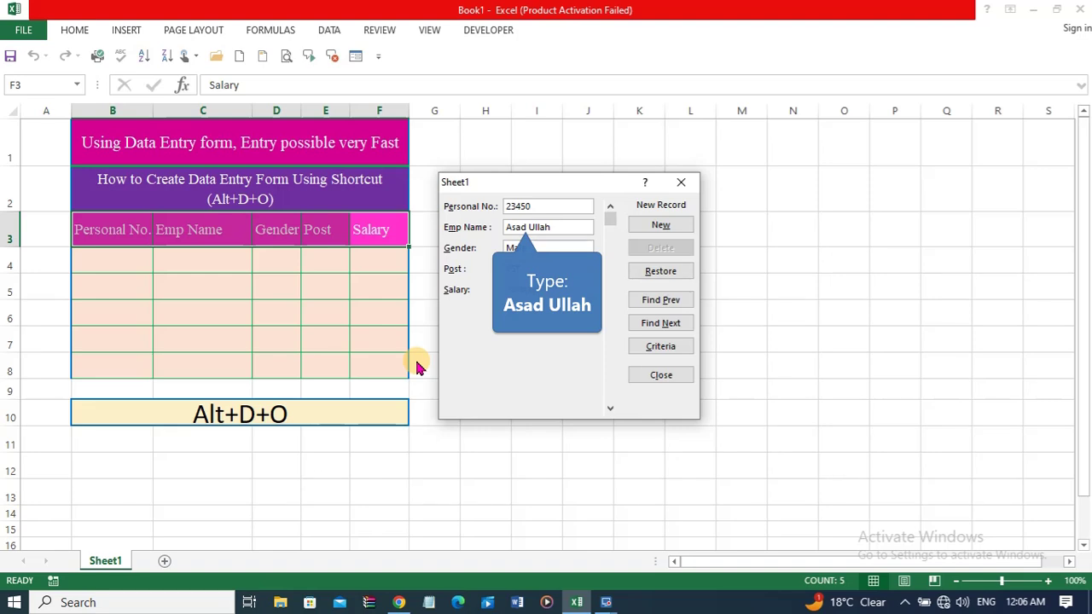
type("36000")
key("Return")
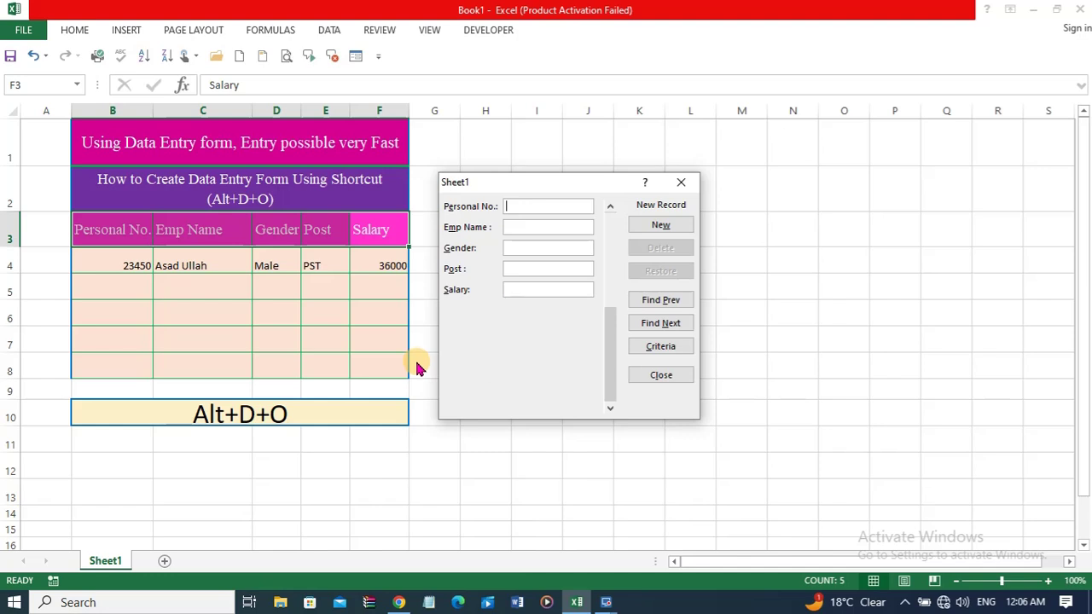
- Add the second employee (personal number, name, Male, CT, 40000) as row 5
type("45678")
key("Tab")
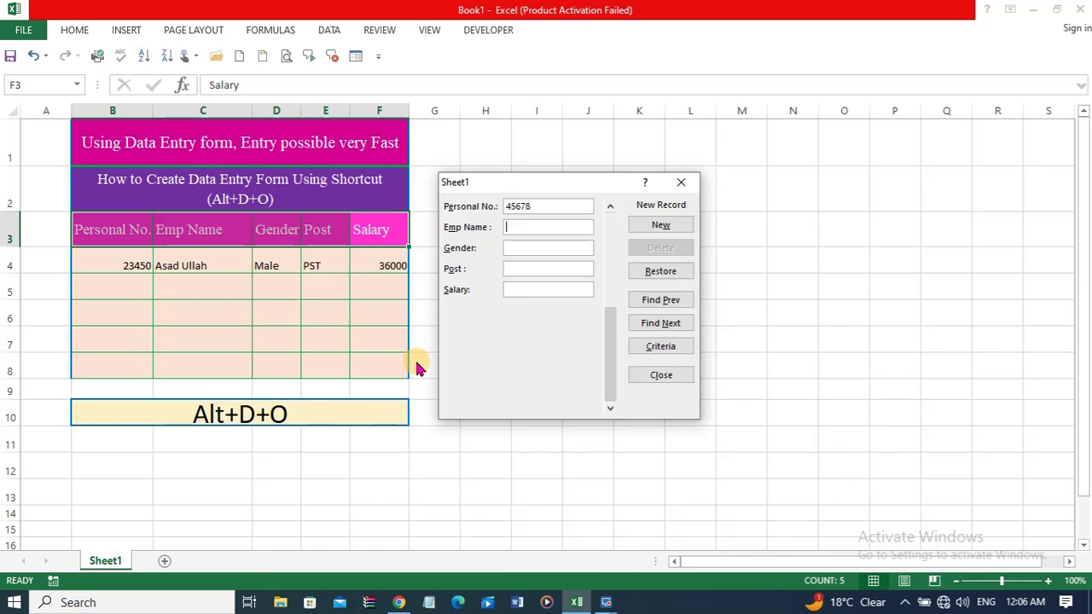
type("K")
type("hyal M")
type("uhammad")
key("Tab")
type("Male")
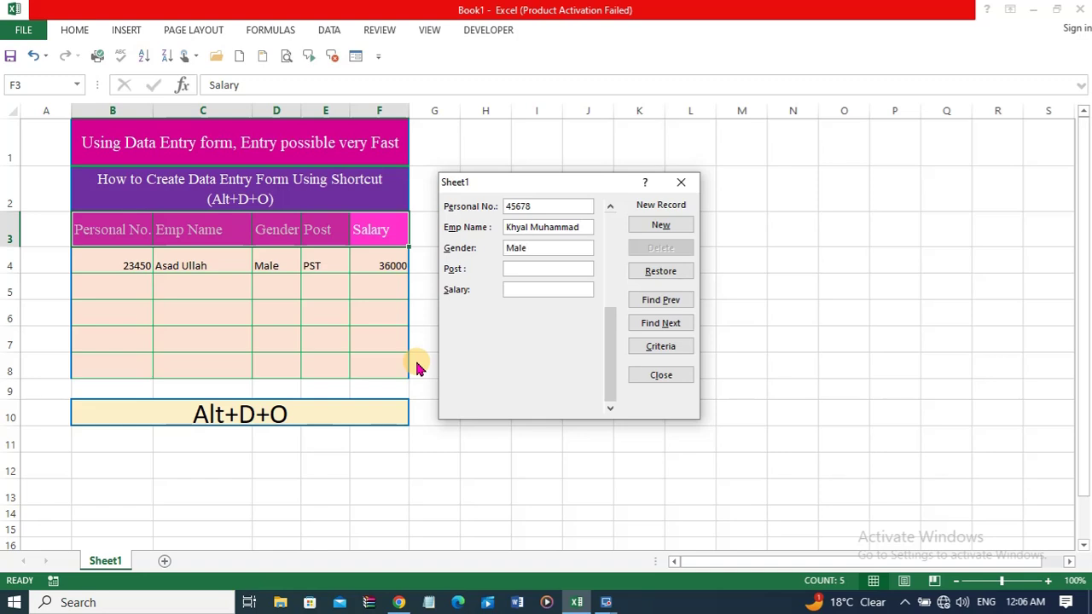
key("Tab")
type("PS")
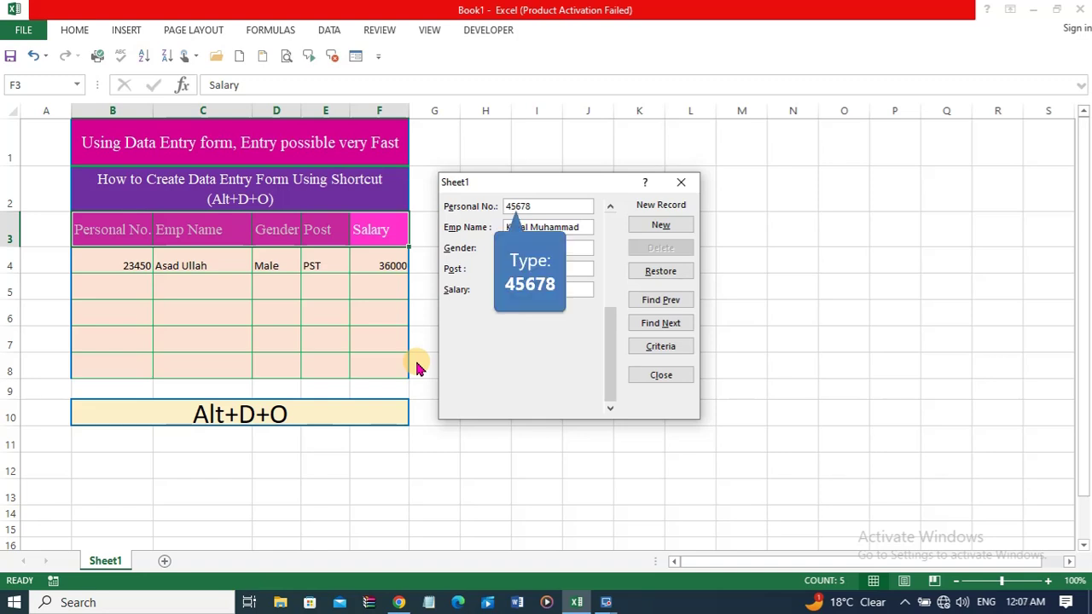
type("40000")
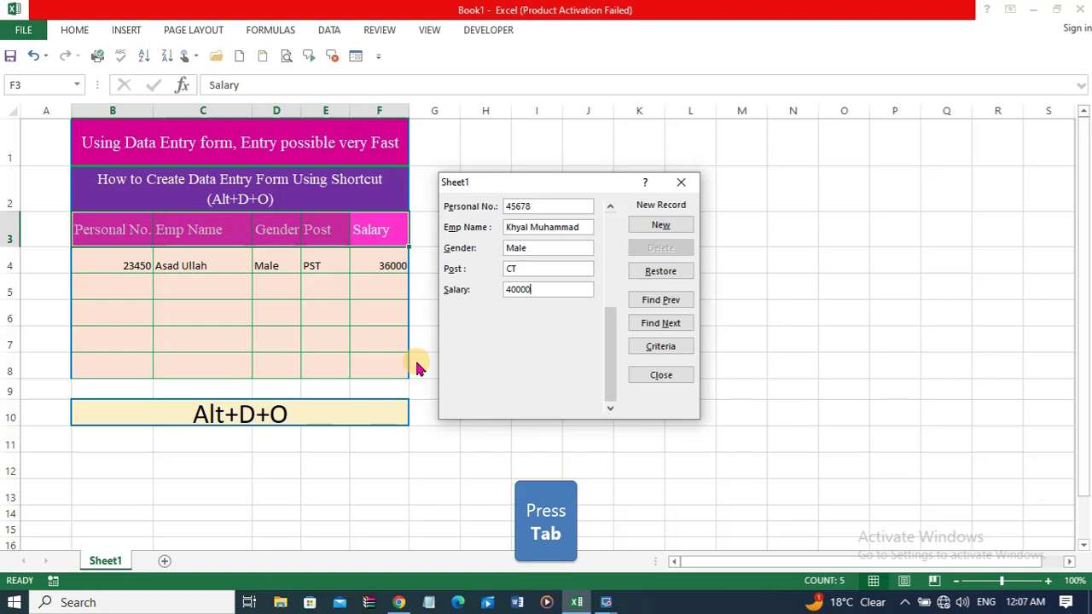
key("Return")
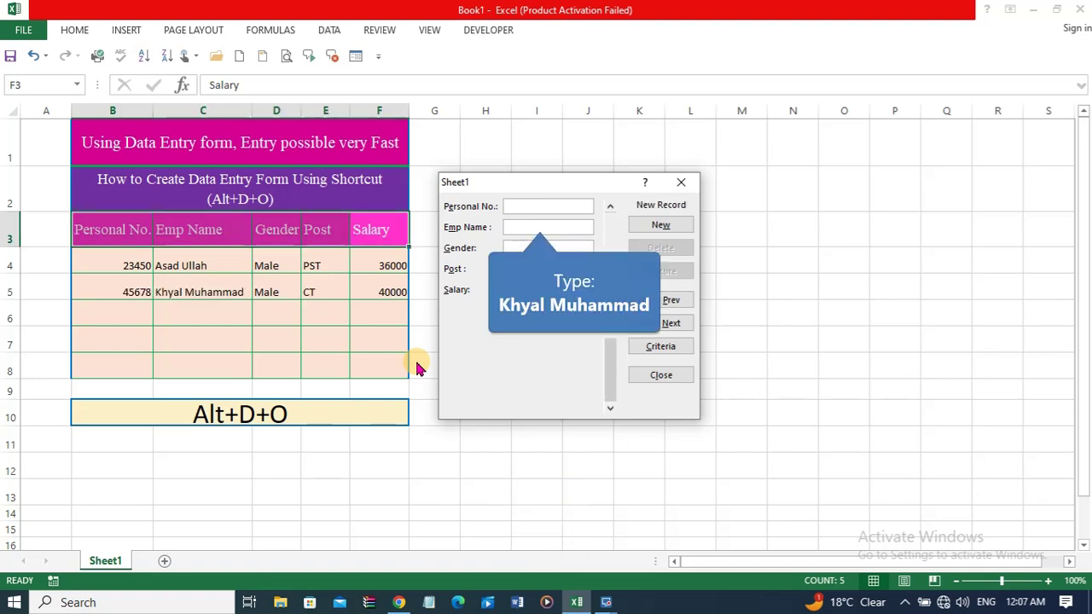
- Add the third employee (personal number, name, Male, SST, 60000) as row 6
type("1")
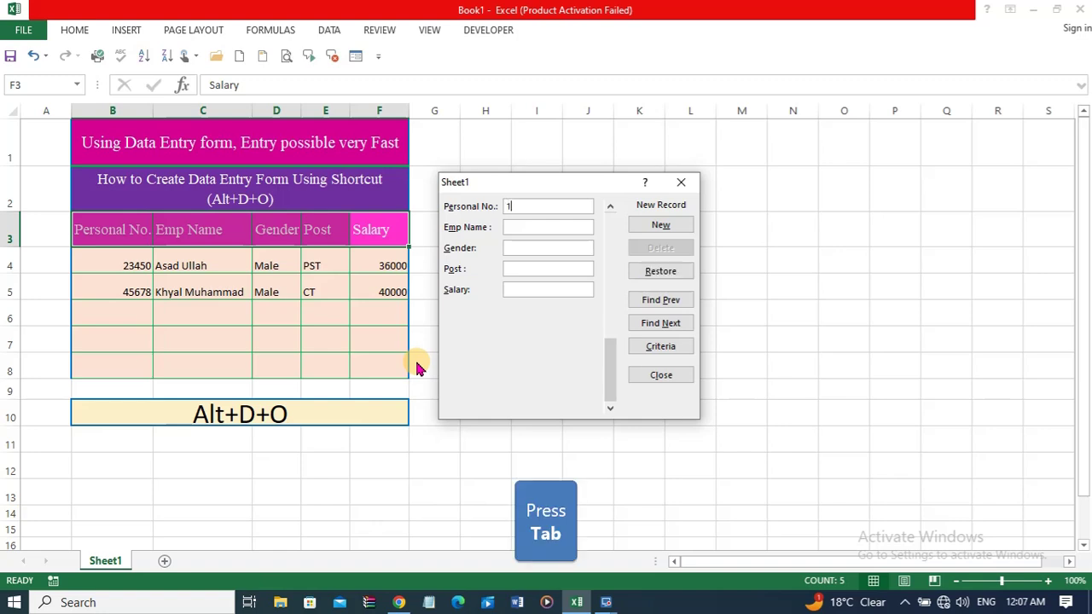
type("2456")
key("Tab")
type("Zi")
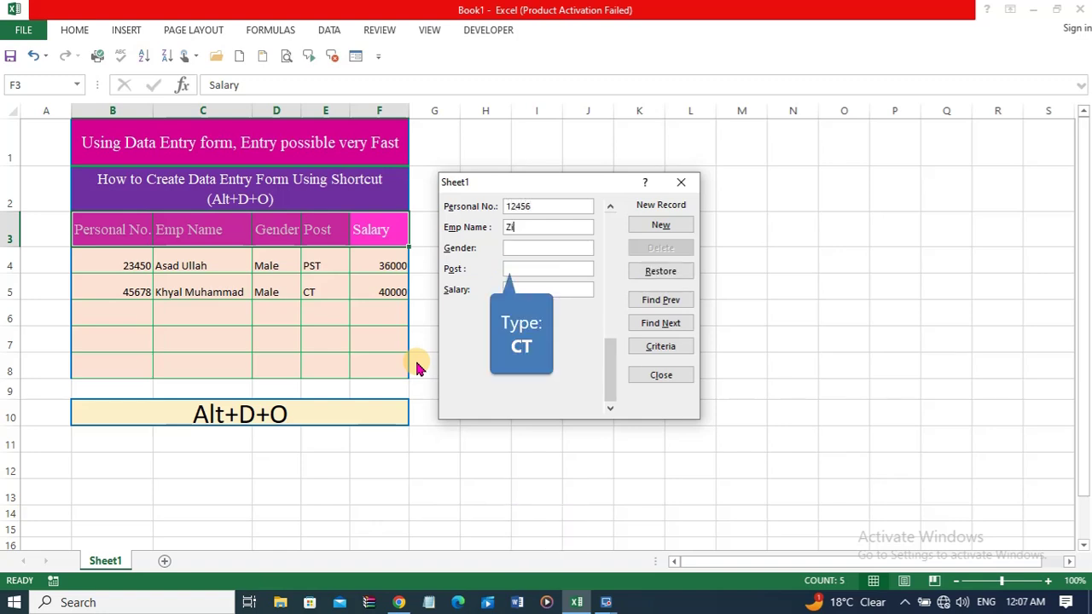
type("a Ur ")
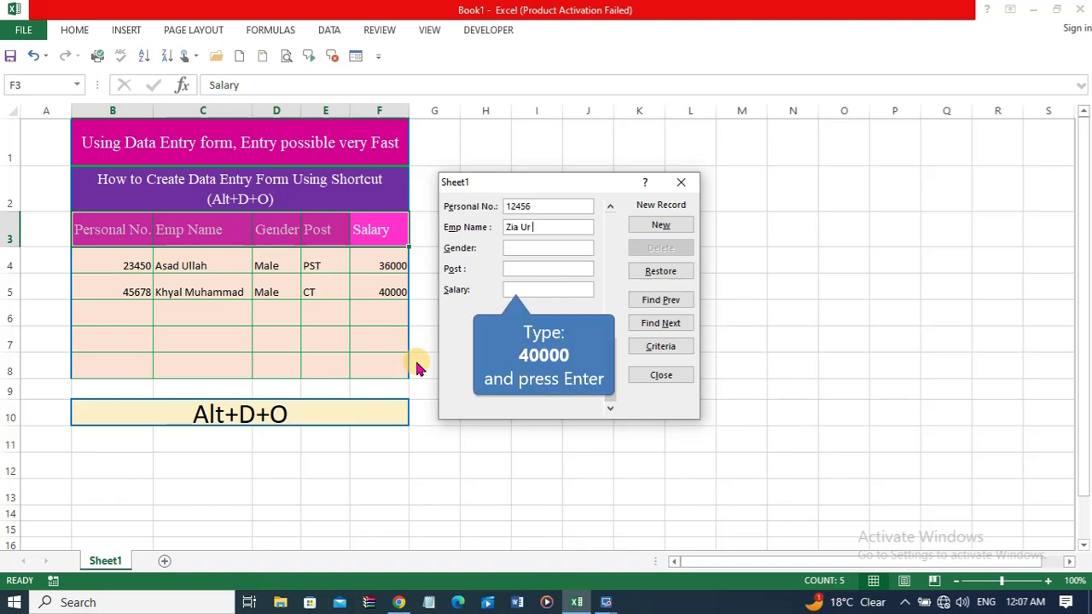
type("Rahammad")
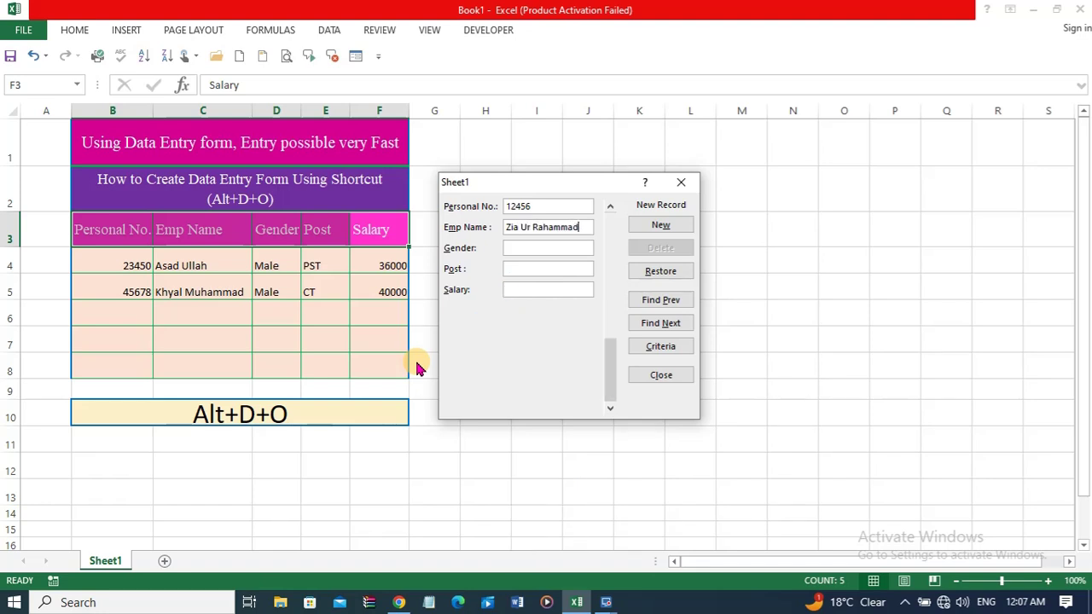
key("Tab")
type("Mal")
type("e")
key("Tab")
type("SST")
key("Tab")
type("40")
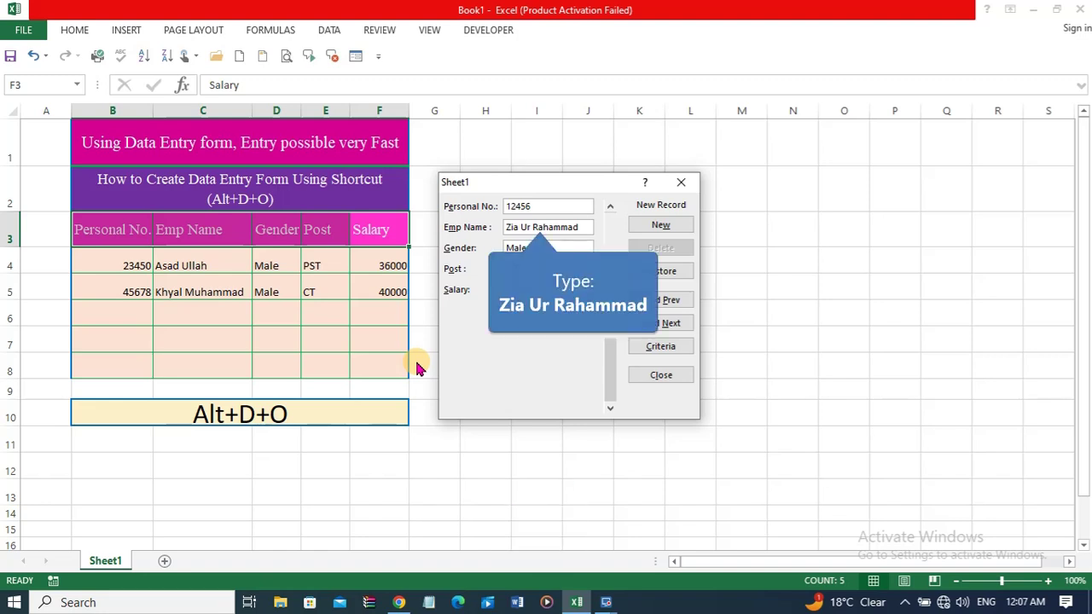
key("Return")
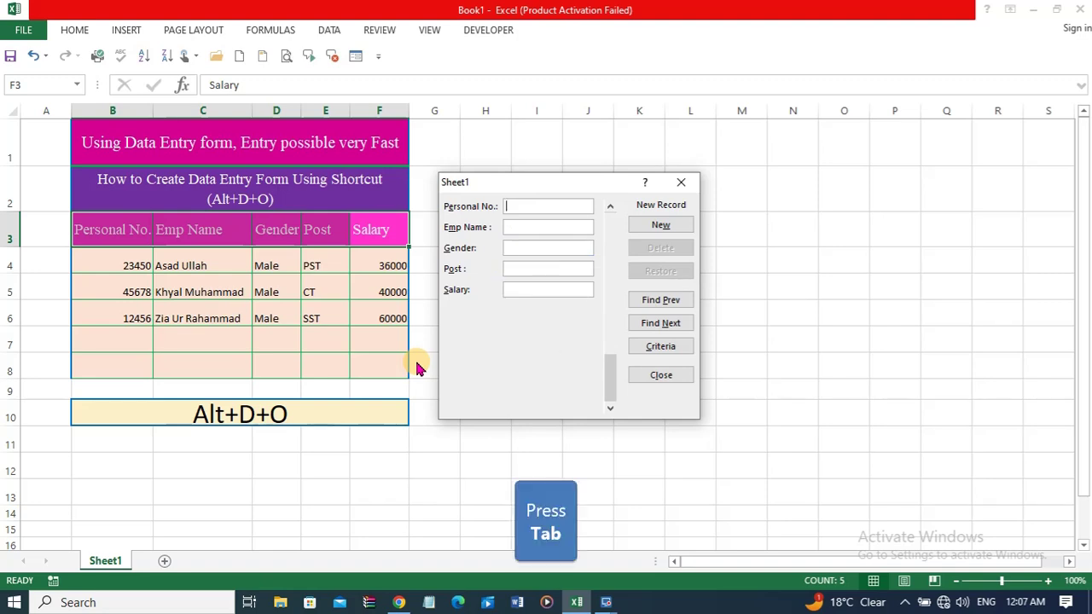
- Enter the fourth employee's number, name, Male, DD and salary 90000, saving it as row 7
type("45697")
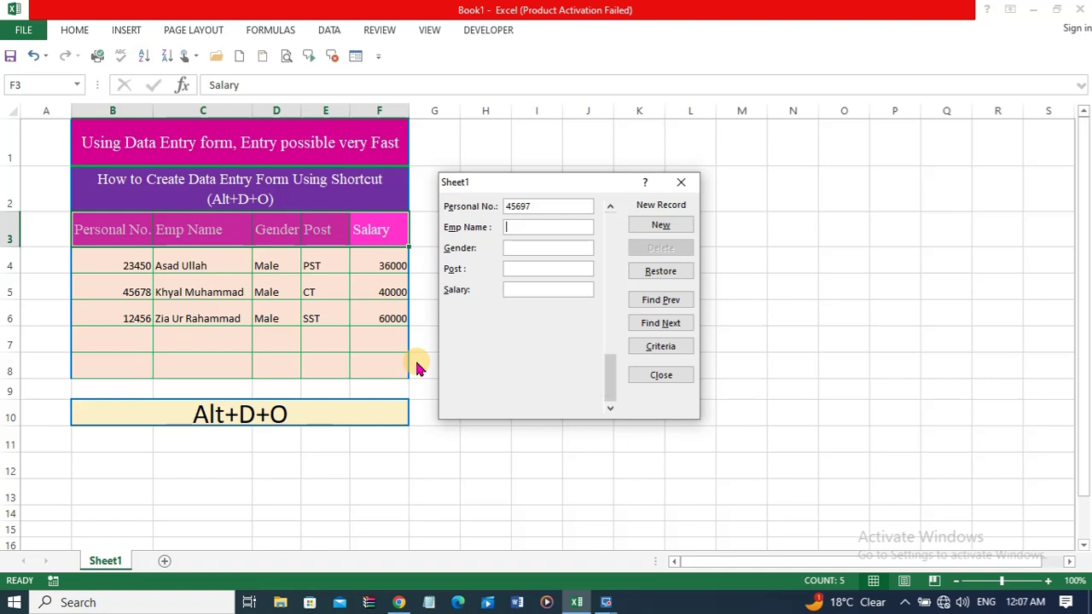
type("M")
type("uhammad A")
type("li")
key("Tab")
type("Ma")
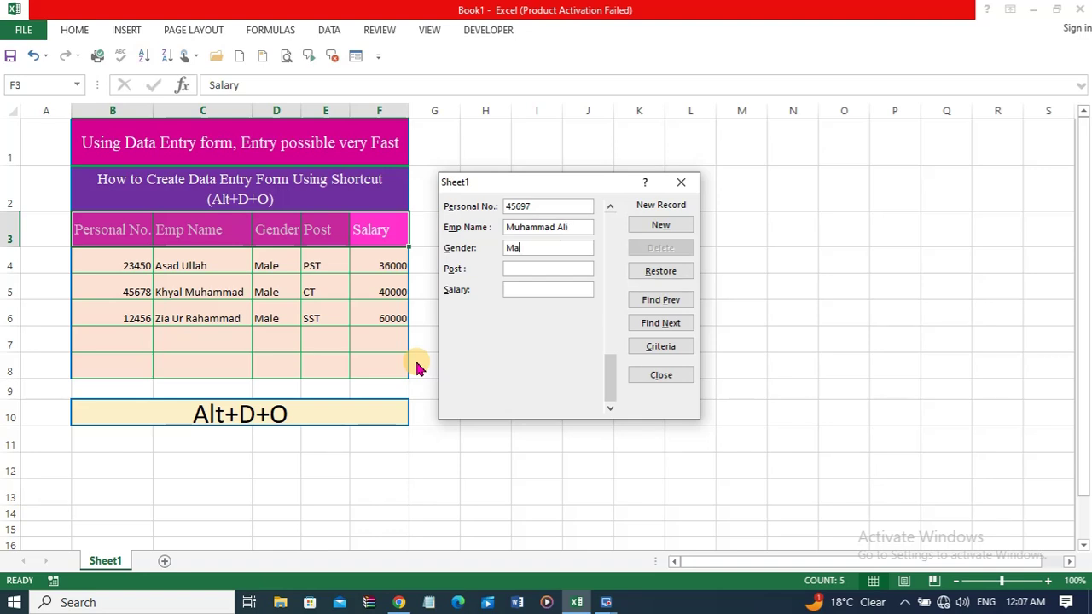
type("le")
key("Tab")
type("SS")
left_click(513, 289)
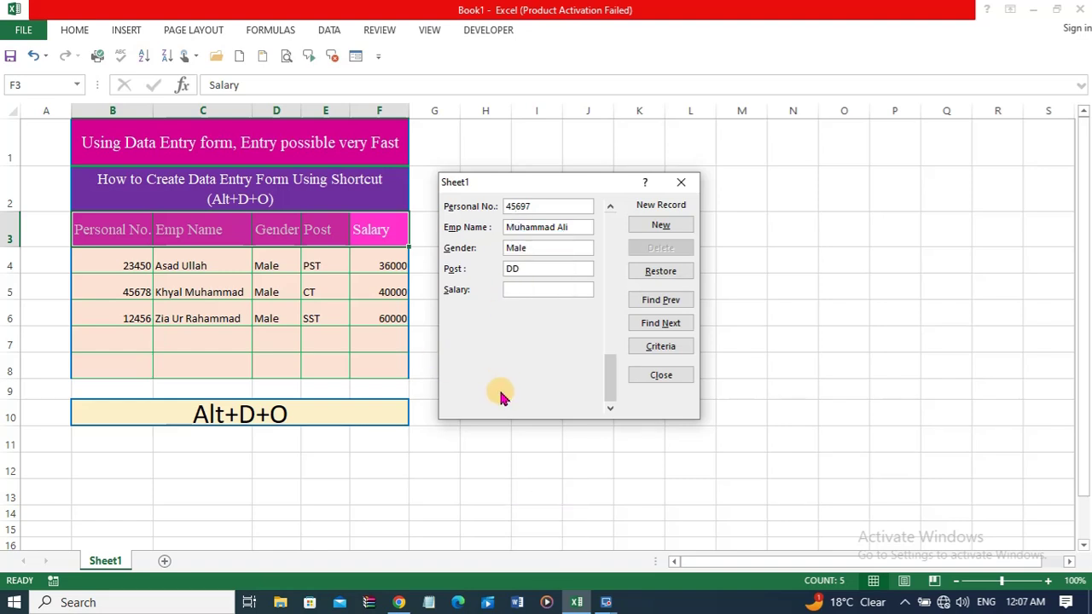
type("90000")
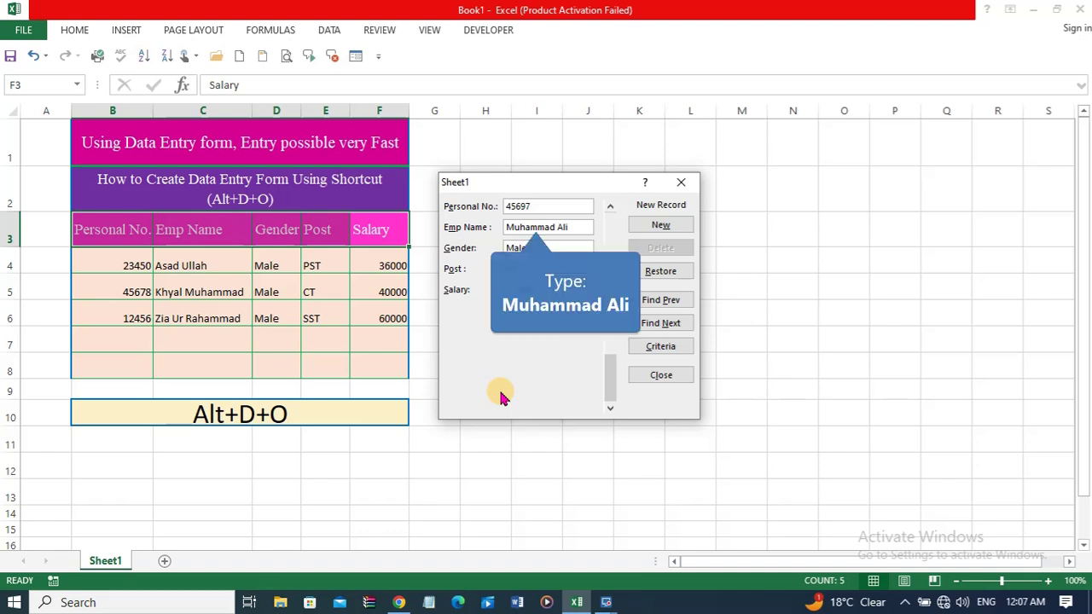
key("Return")
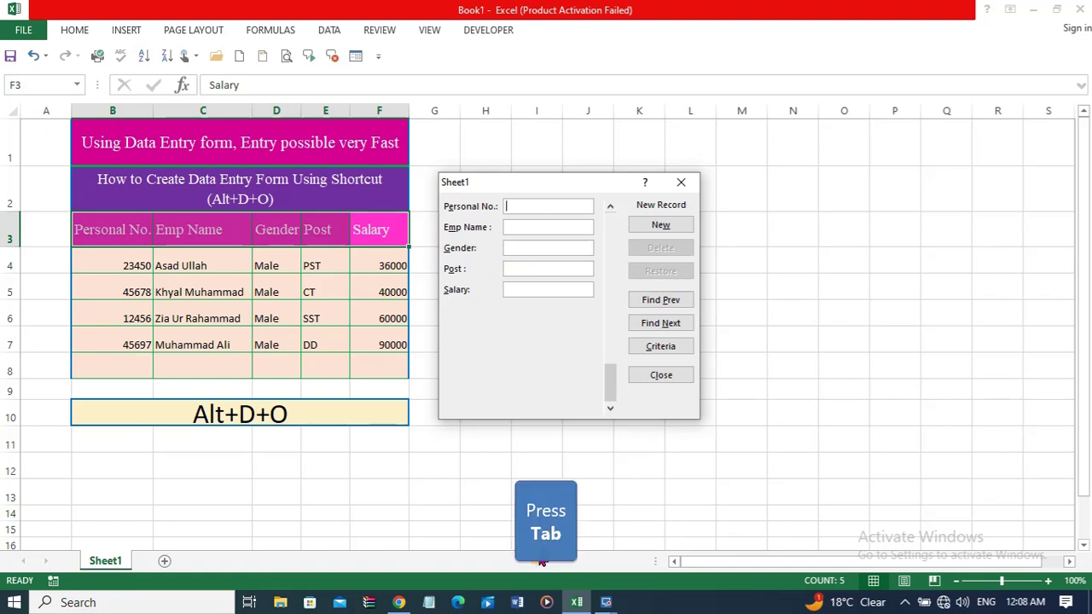
- Replace the name mistakenly typed into Personal No. with the employee's personal number
type("Ja")
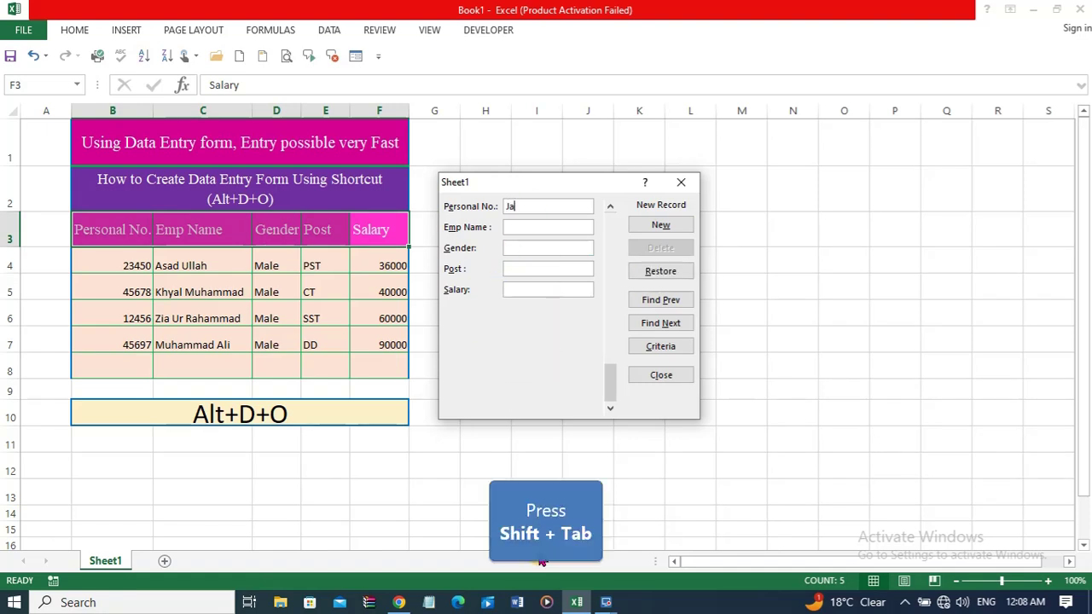
type("n a")
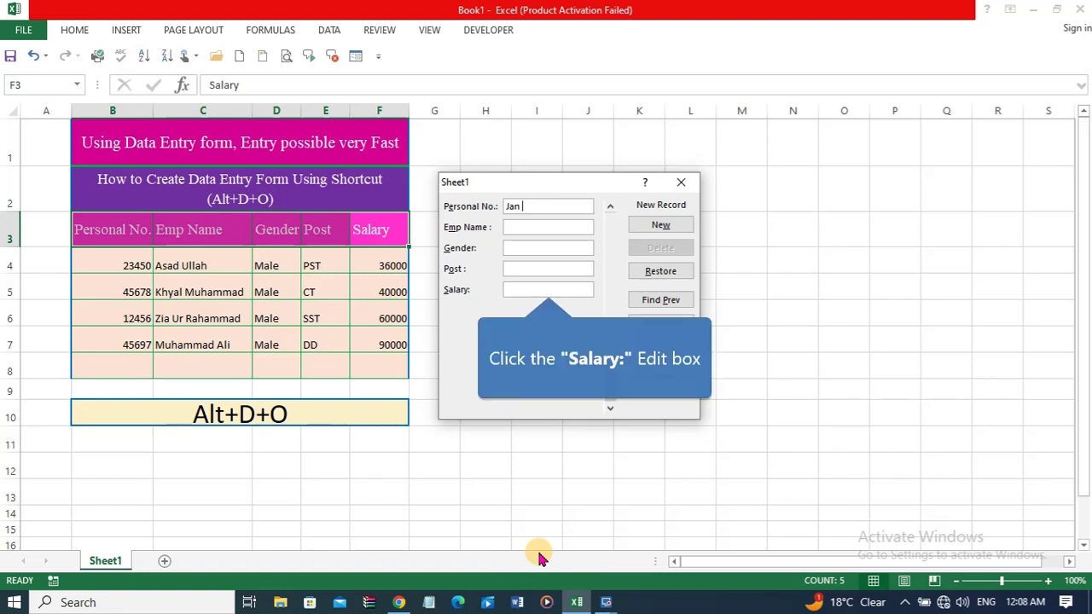
key("BackSpace")
type("Ali")
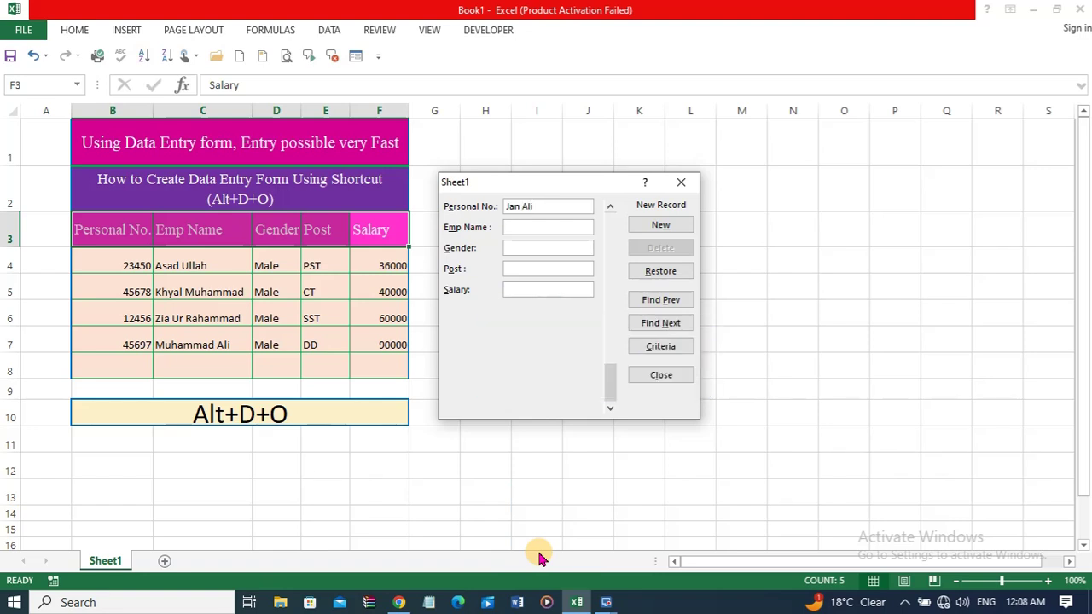
left_click(538, 208)
key("BackSpace")
key("BackSpace")
key("BackSpace")
key("BackSpace")
key("BackSpace")
key("BackSpace")
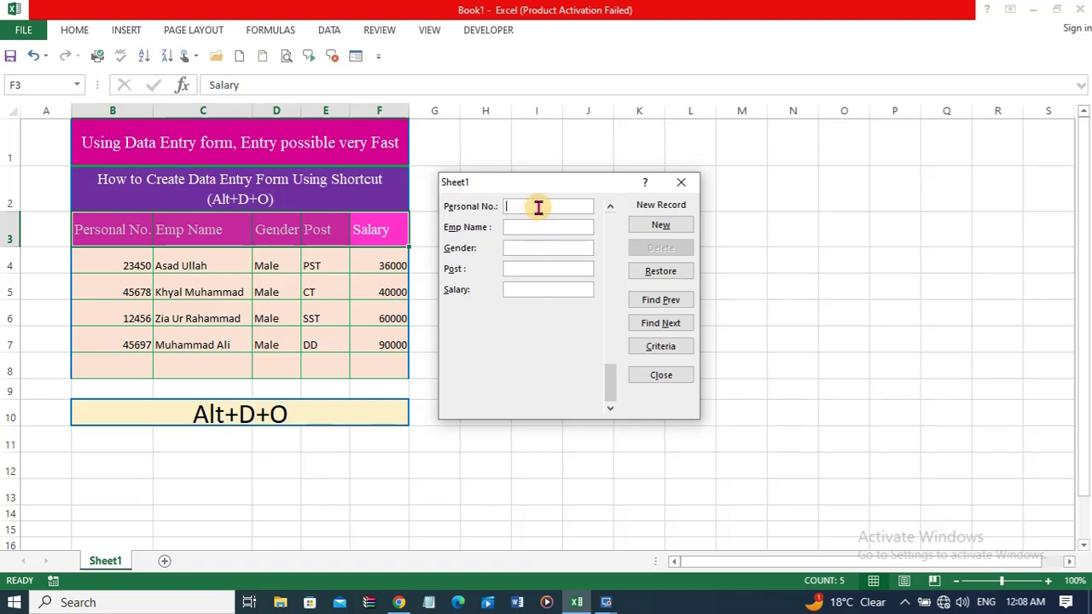
type("2365")
type("4")
- Fill in the employee's name, Male, SPST and salary 45000, saving the record as row 8
key("Tab")
type("Ja")
type("m A")
type("li")
type("Male")
key("Tab")
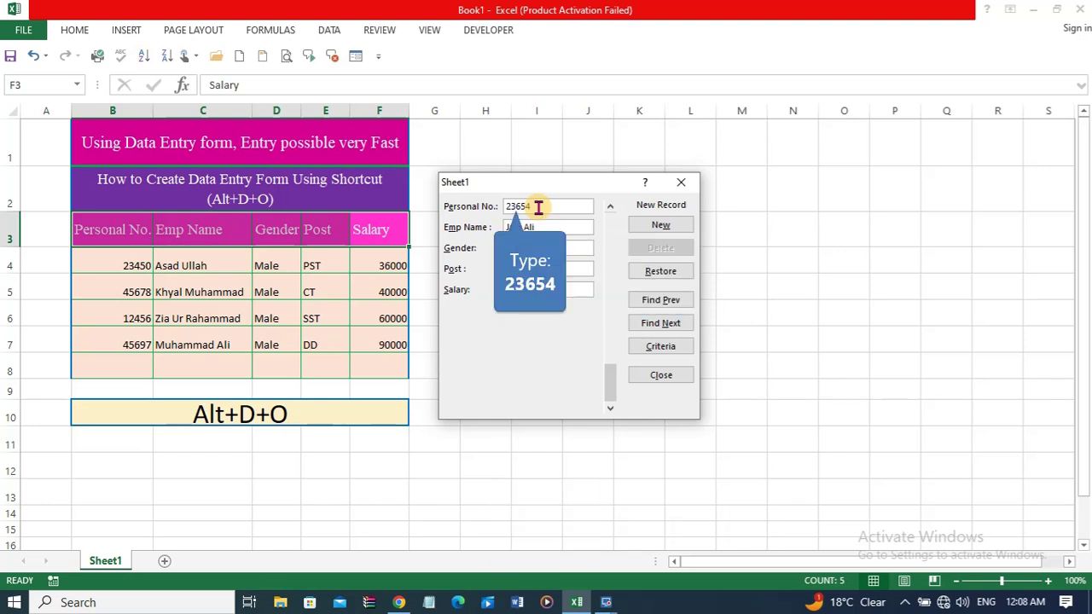
type("SPST")
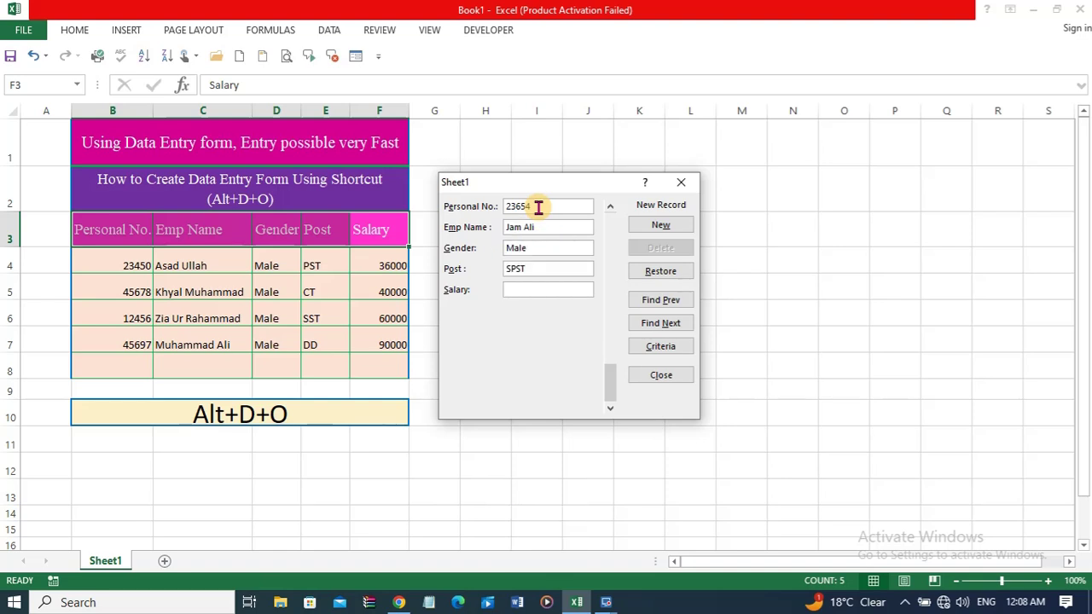
type("4")
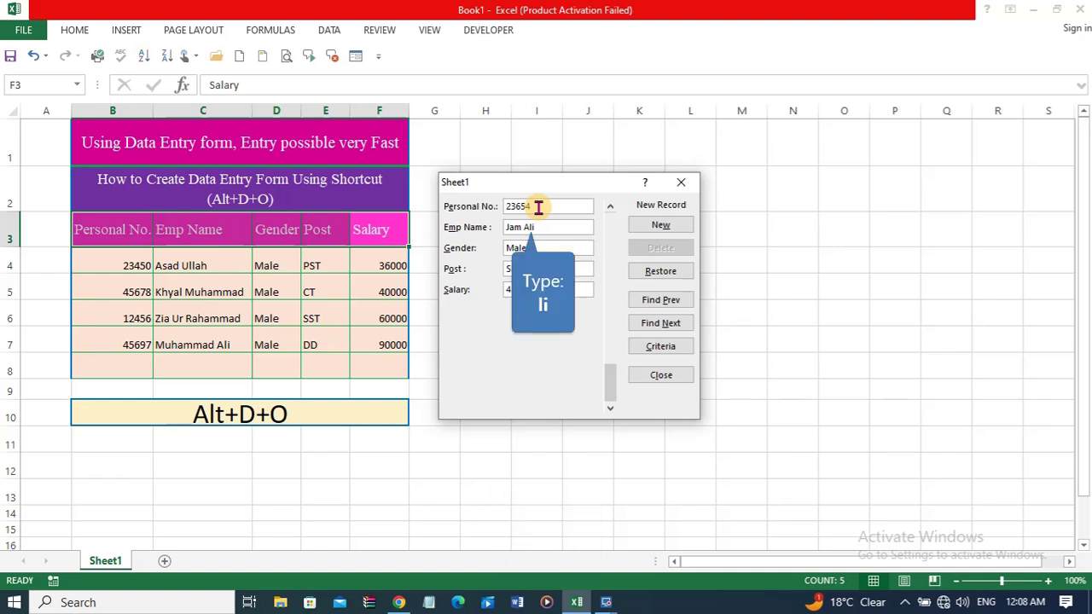
type("5000")
key("Return")
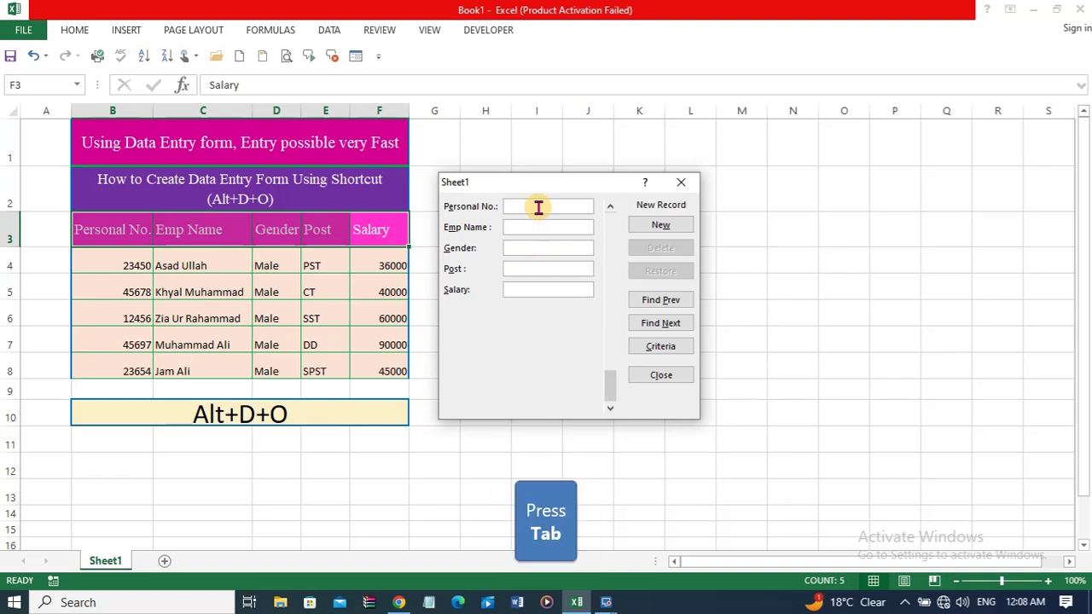